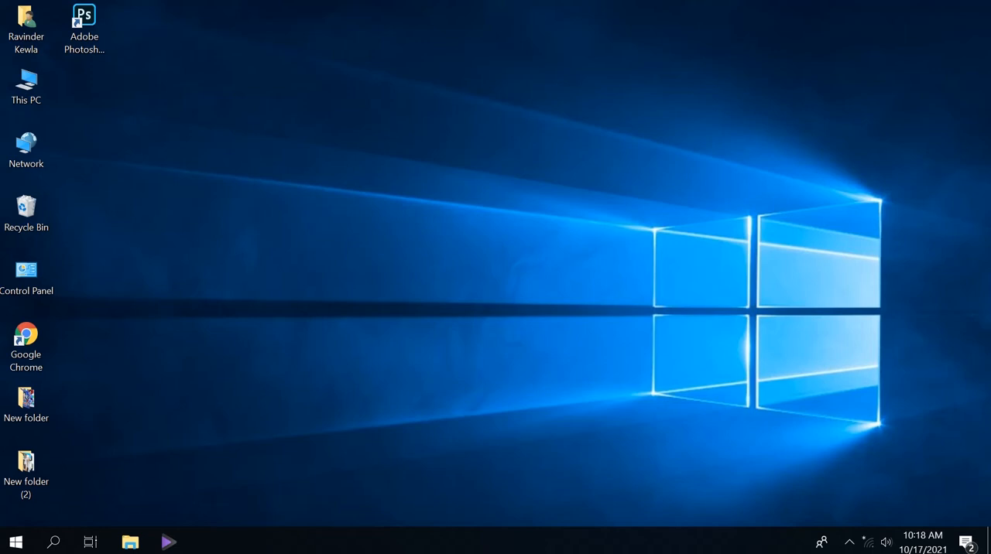
Step: Launch Photoshop and open all three poster images from the desktop's New folder
{"action": "double_click", "coordinate": [85, 31]}
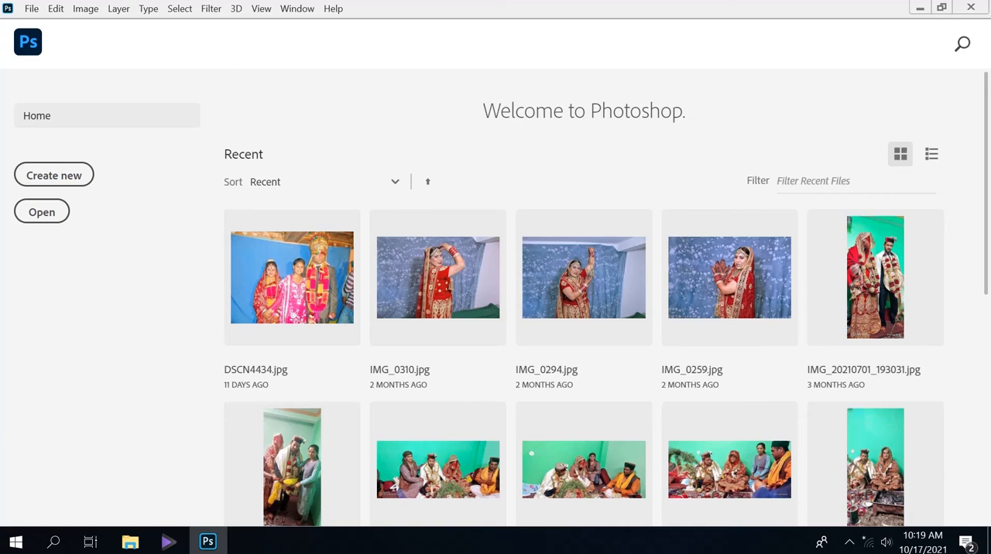
{"action": "left_click", "coordinate": [32, 8]}
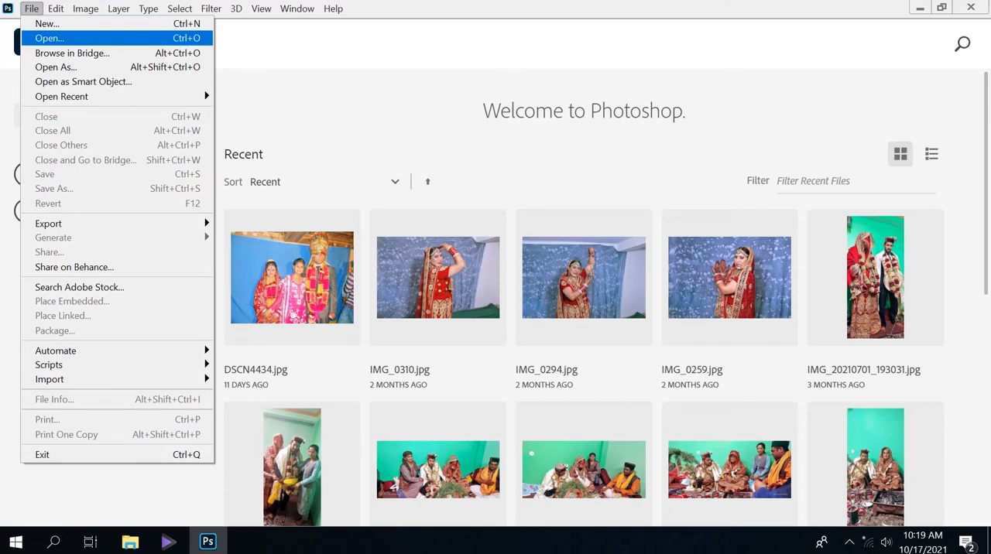
{"action": "left_click", "coordinate": [48, 38]}
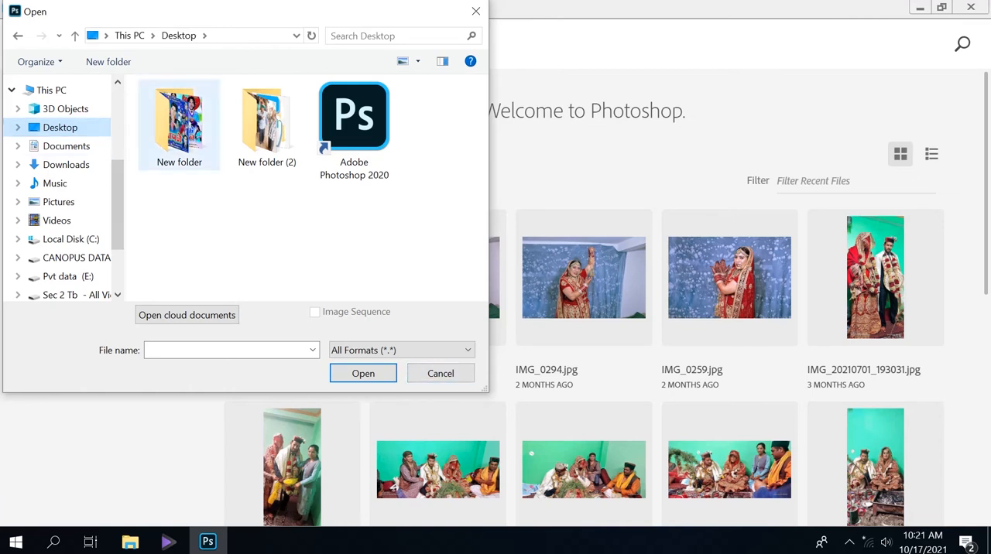
{"action": "double_click", "coordinate": [179, 123]}
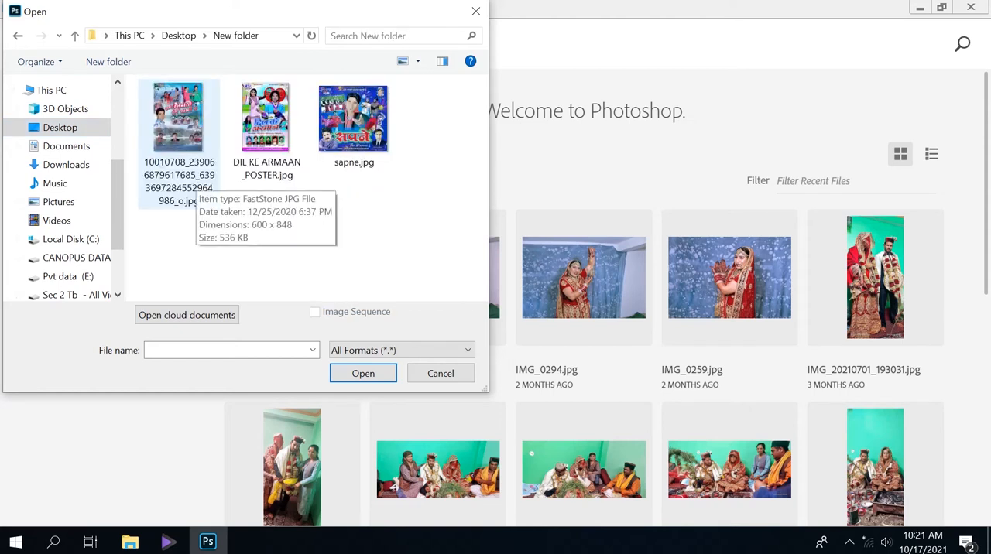
{"action": "left_click_drag", "start_coordinate": [178, 188], "coordinate": [415, 135]}
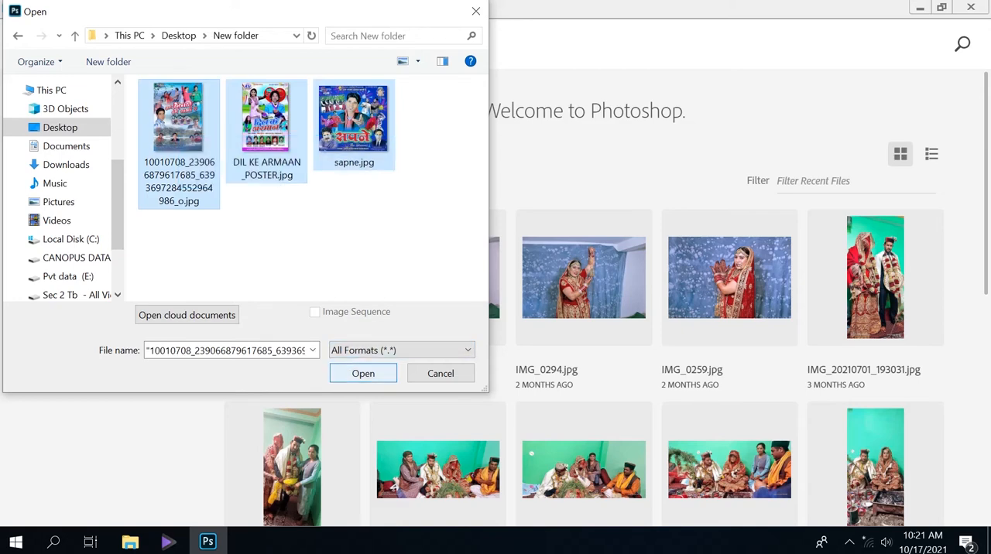
{"action": "left_click", "coordinate": [363, 373]}
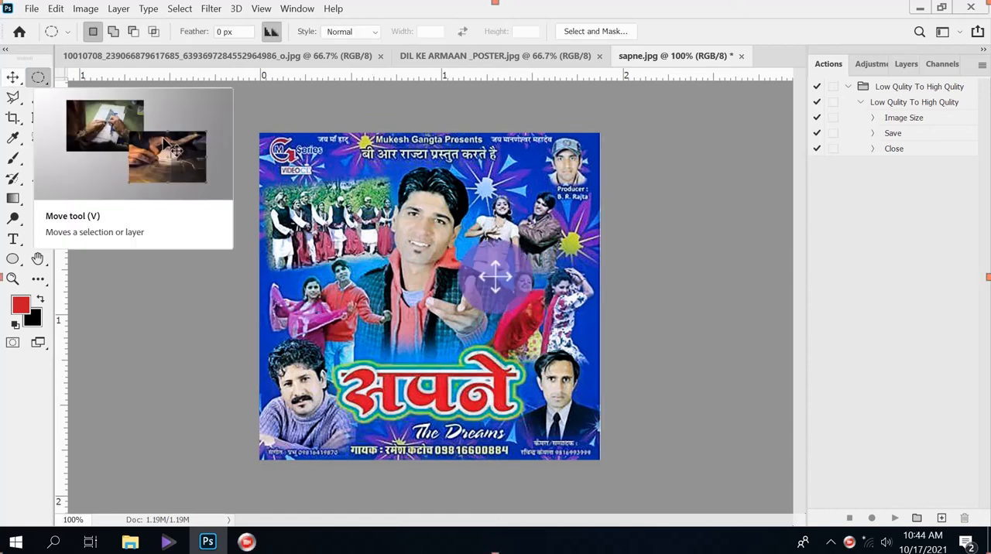
Step: Select the whole sapne.jpg image and copy it into DIL KE ARMAAN _POSTER.jpg with the Move tool
{"action": "left_click", "coordinate": [13, 76]}
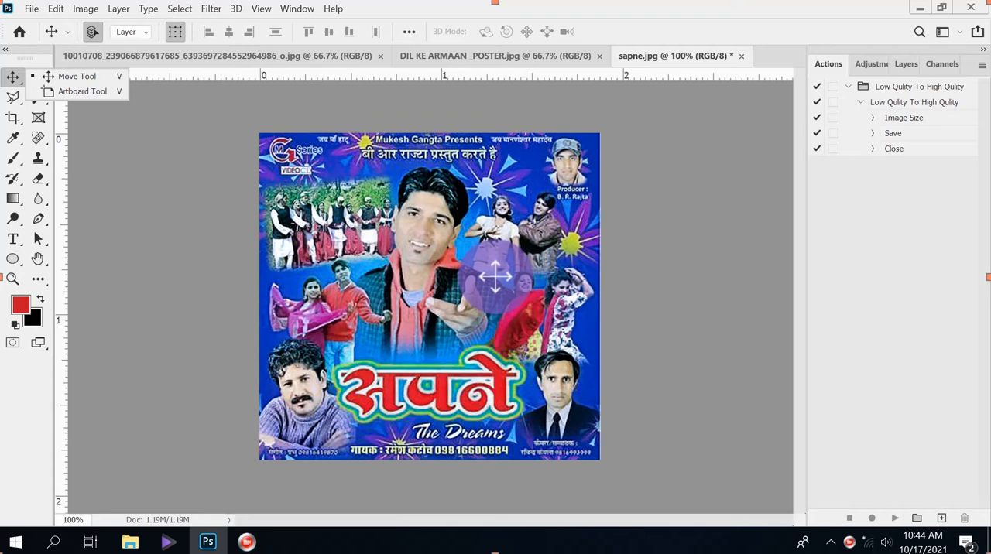
{"action": "left_click", "coordinate": [428, 236]}
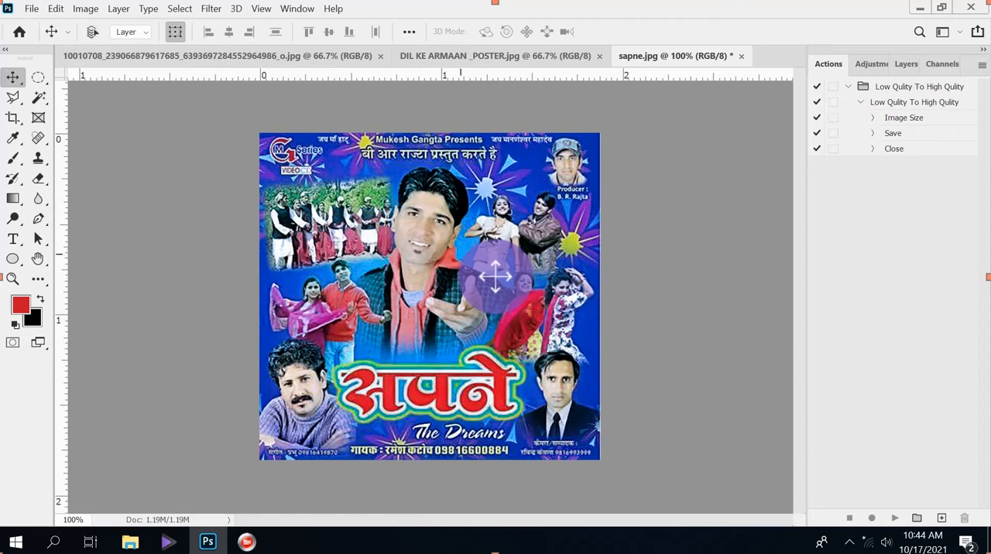
{"action": "key", "text": "ctrl+a"}
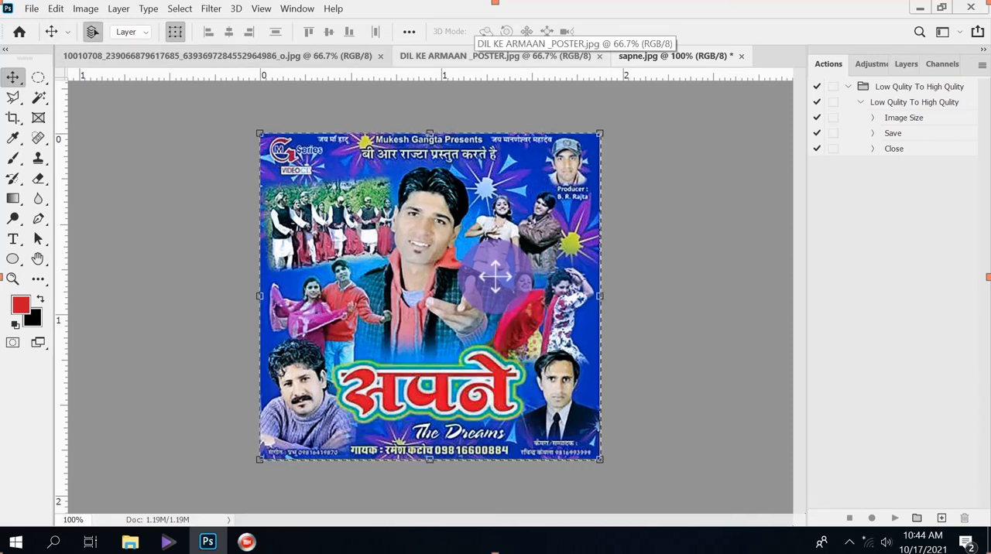
{"action": "left_click", "coordinate": [495, 56]}
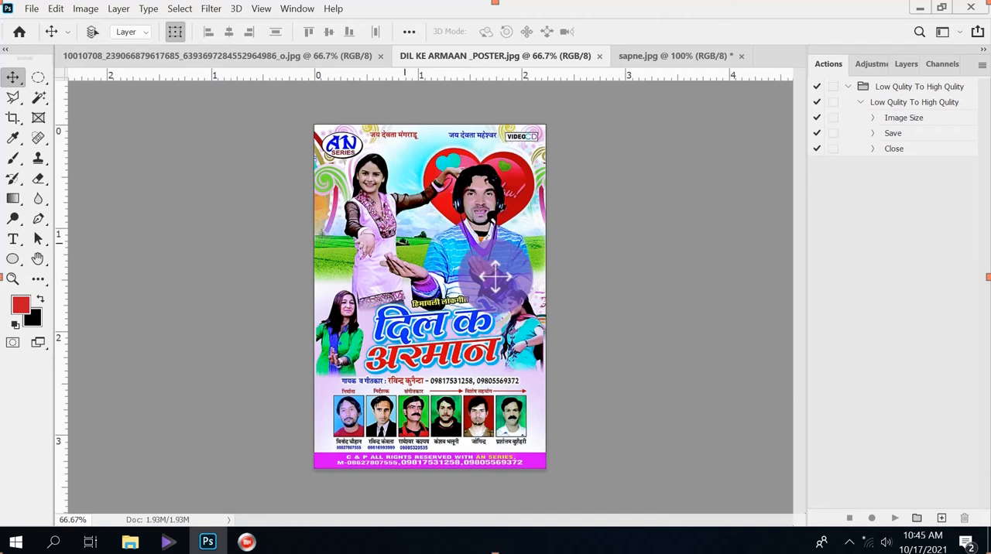
{"action": "key", "text": "ctrl+v"}
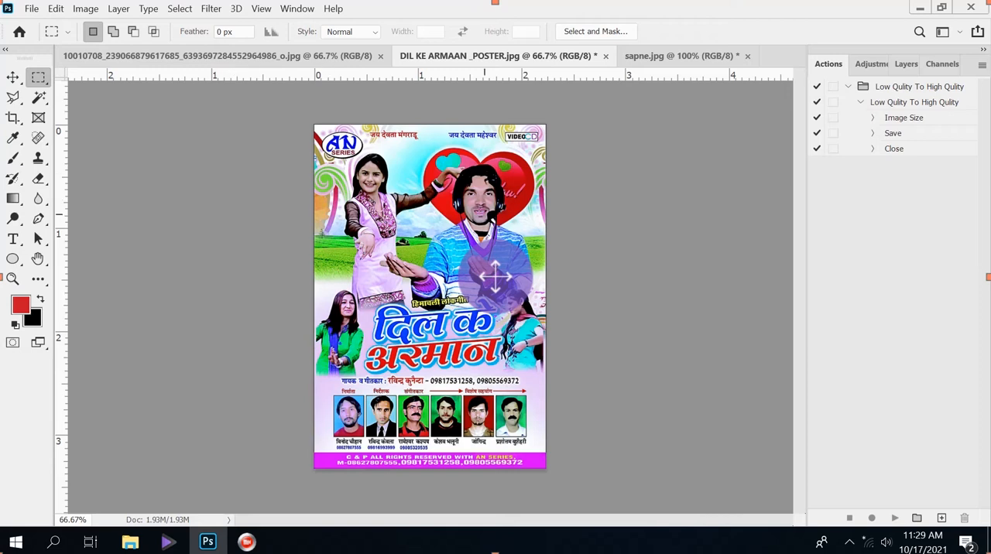
Step: Marquee-select a rectangle around the two main figures in DIL KE ARMAAN _POSTER.jpg and copy it into sapne.jpg
{"action": "left_click_drag", "start_coordinate": [340, 157], "coordinate": [495, 276]}
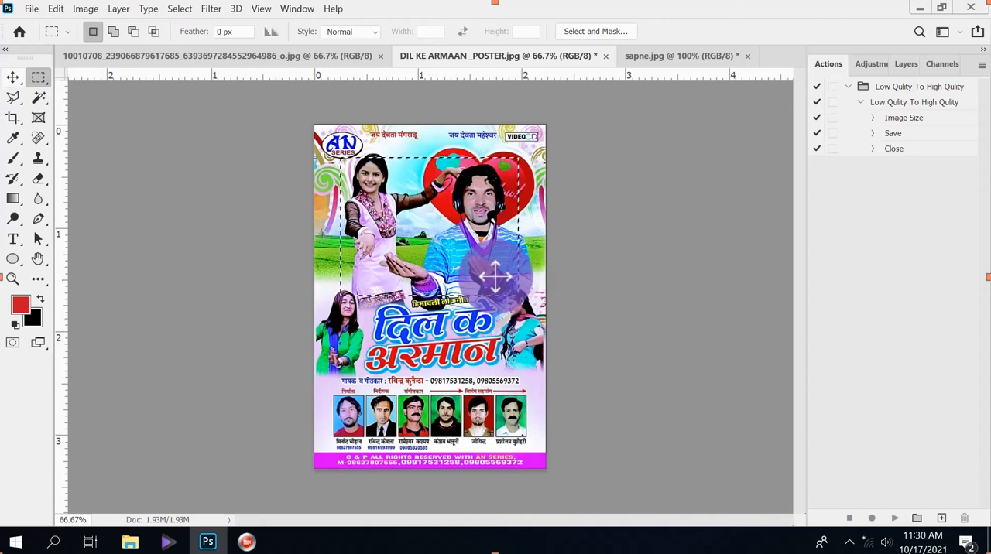
{"action": "key", "text": "v"}
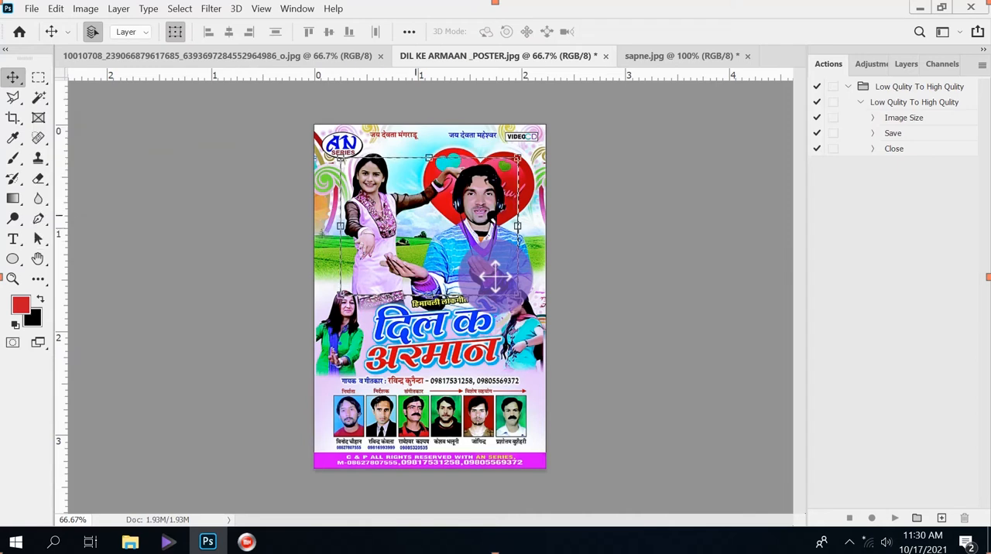
{"action": "left_click_drag", "start_coordinate": [416, 215], "coordinate": [687, 108]}
{"action": "key", "text": "ctrl+Tab"}
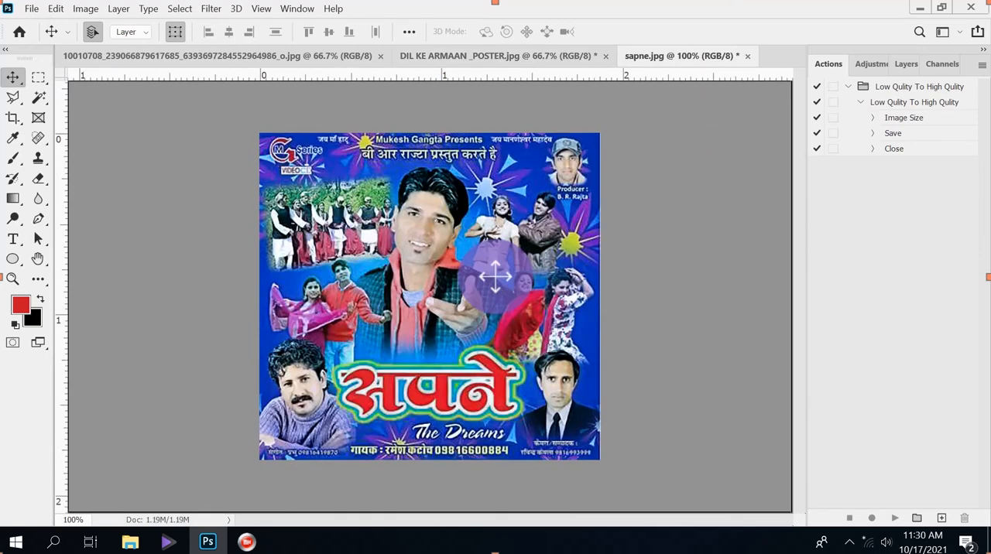
{"action": "key", "text": "ctrl+v"}
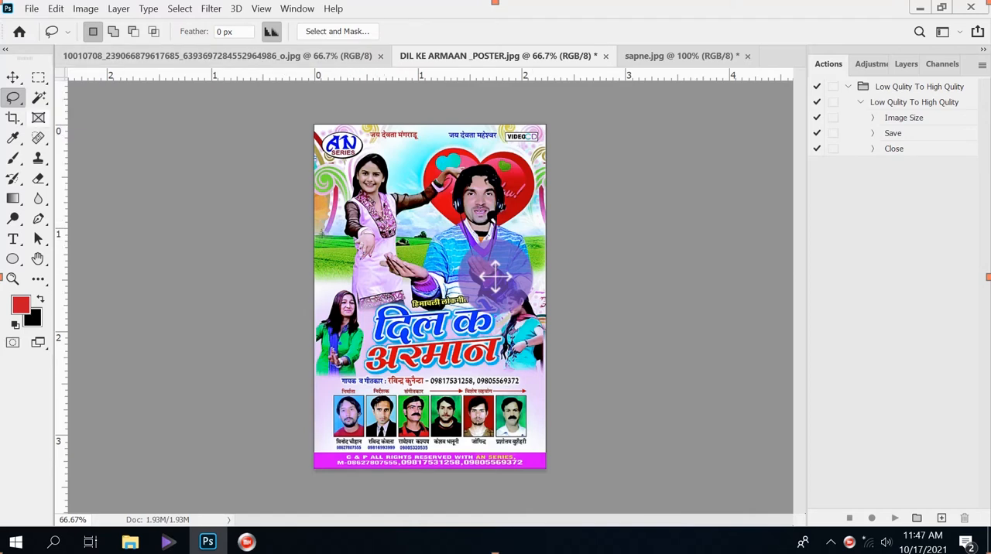
Step: Outline the woman in pink on DIL KE ARMAAN _POSTER.jpg with the Lasso tool and copy her into sapne.jpg
{"action": "right_click", "coordinate": [13, 97]}
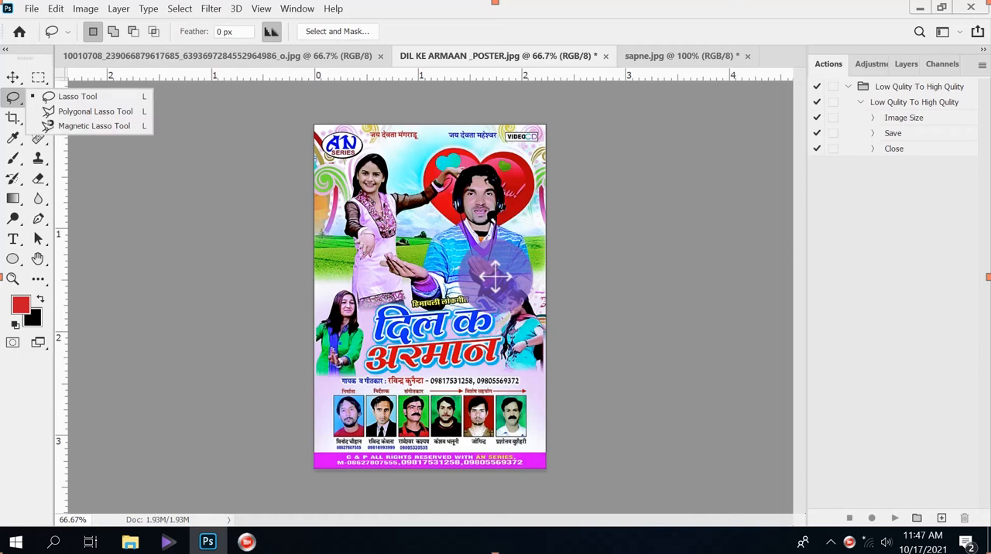
{"action": "left_click", "coordinate": [78, 96]}
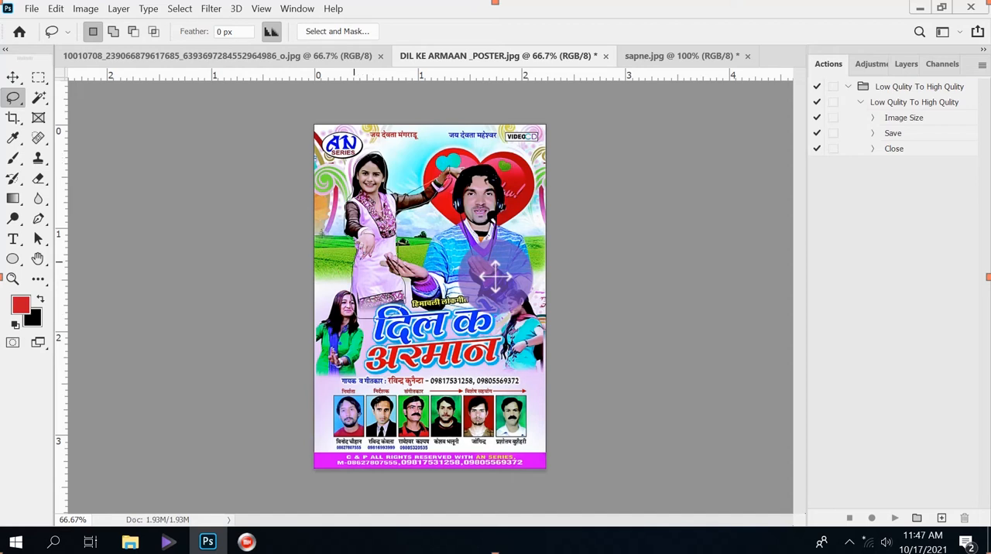
{"action": "left_click_drag", "start_coordinate": [354, 263], "coordinate": [353, 266]}
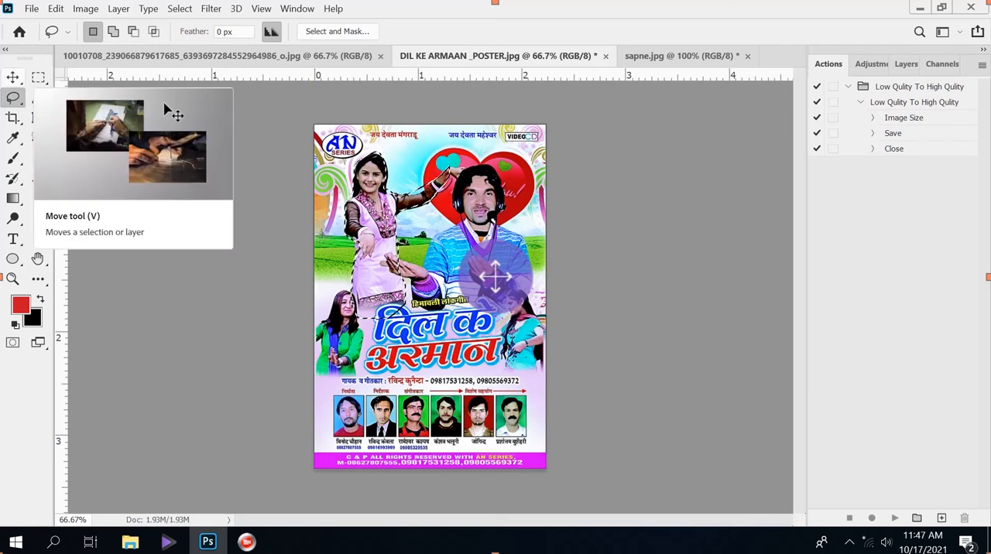
{"action": "left_click", "coordinate": [12, 77]}
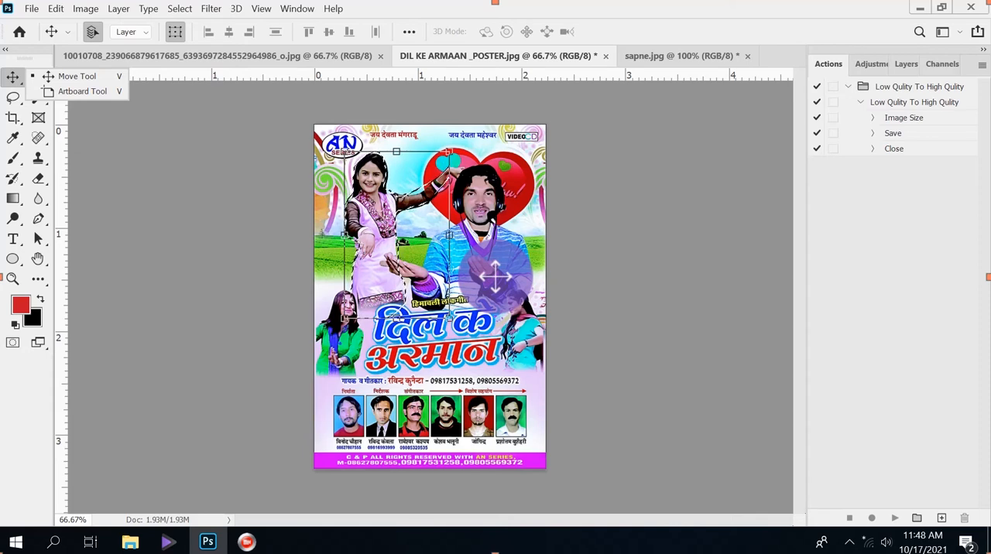
{"action": "left_click_drag", "start_coordinate": [414, 218], "coordinate": [681, 56]}
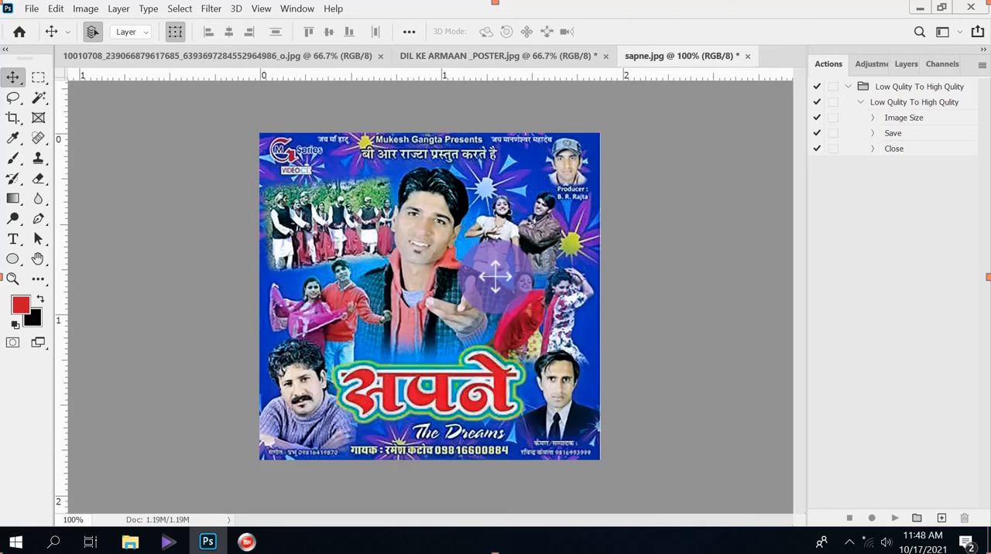
{"action": "left_click_drag", "start_coordinate": [495, 276], "coordinate": [496, 277]}
{"action": "left_click_drag", "start_coordinate": [375, 221], "coordinate": [408, 305]}
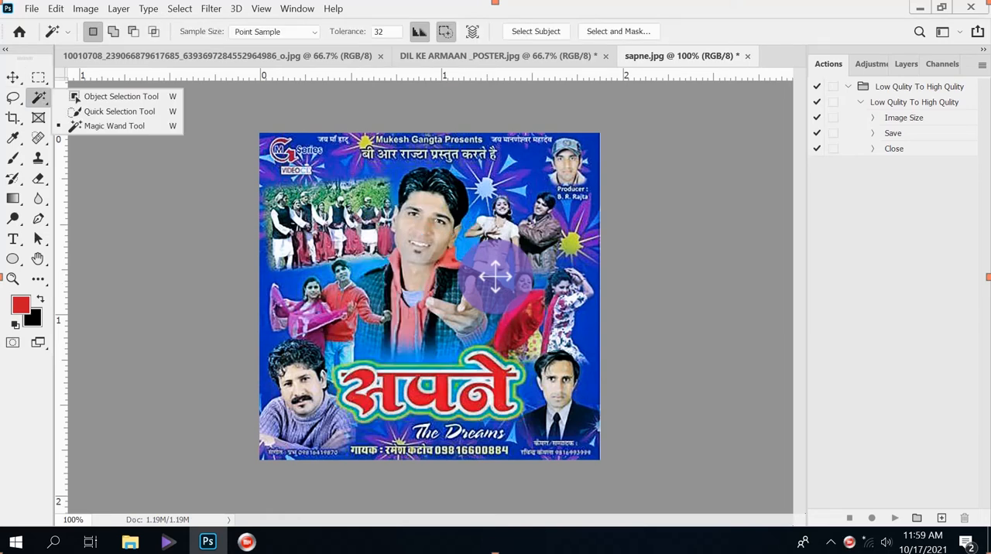
Step: Select two red areas around the dancing man in sapne.jpg with the Magic Wand, adding the second to the first
{"action": "left_click", "coordinate": [38, 98]}
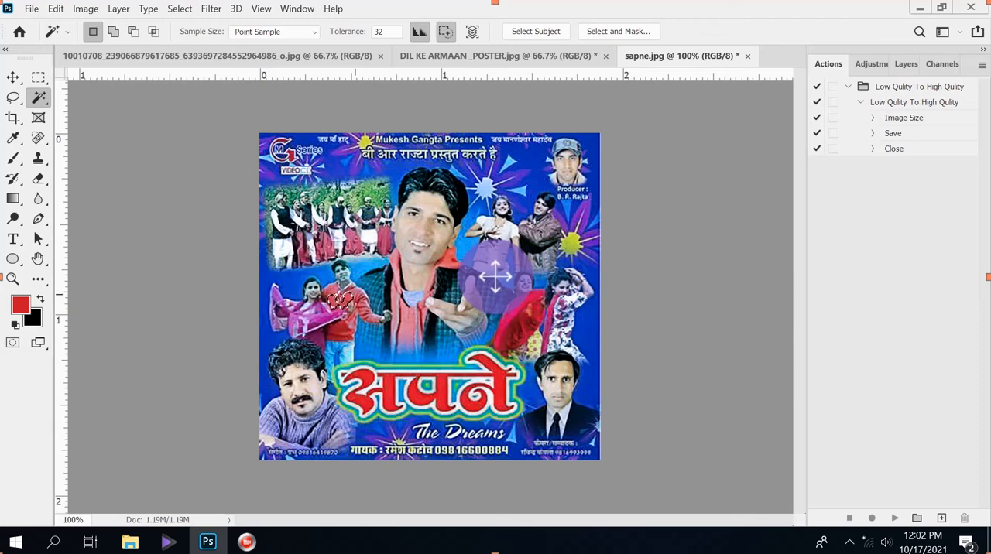
{"action": "key", "text": "shift"}
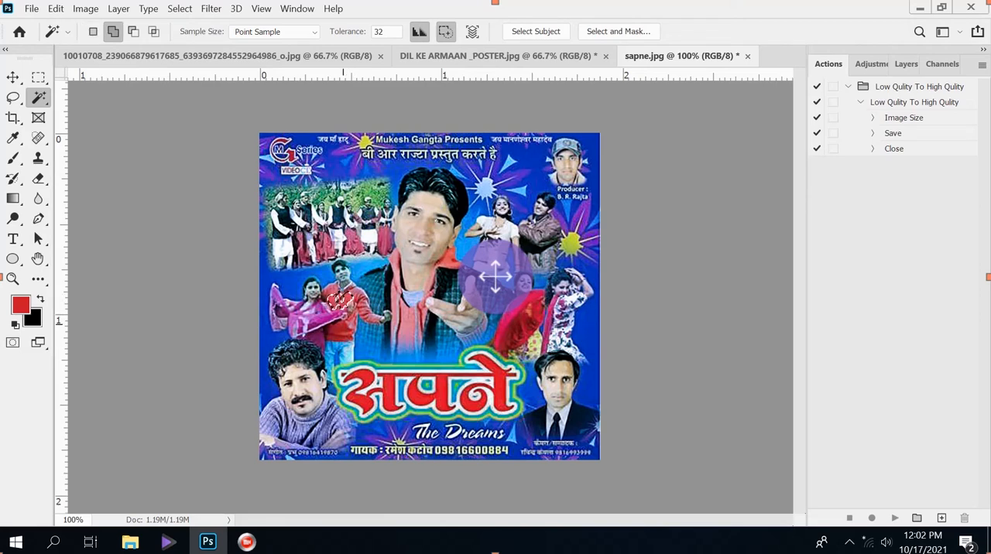
{"action": "left_click", "coordinate": [343, 335], "text": "shift"}
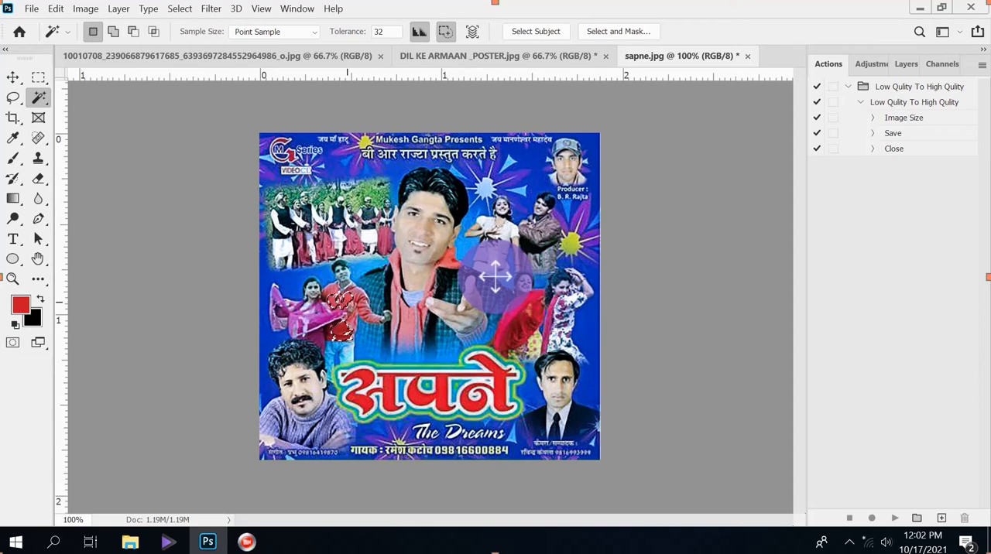
Step: Copy the selected red areas into DIL KE ARMAAN _POSTER.jpg beside the singer's shoulder and enlarge them slightly with Free Transform
{"action": "left_click", "coordinate": [12, 76]}
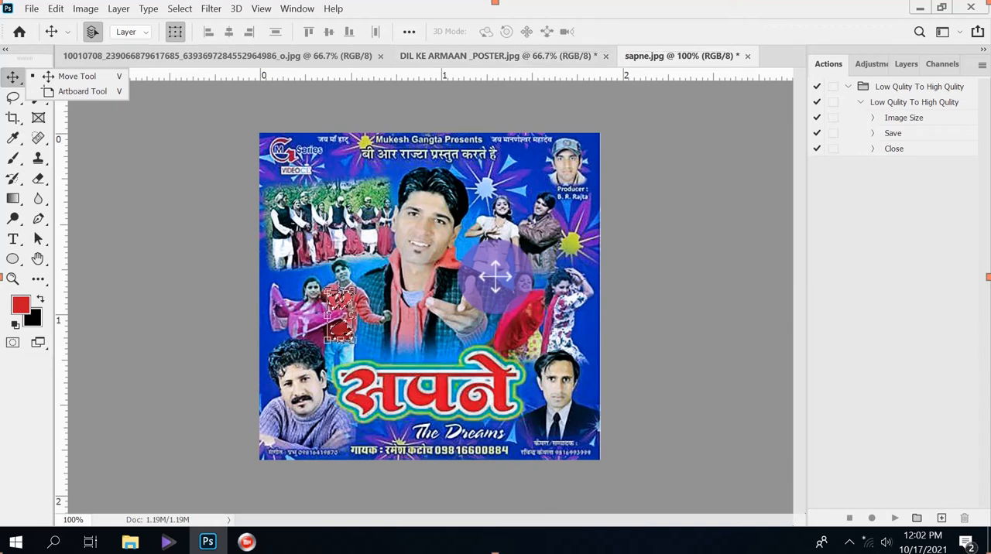
{"action": "left_click_drag", "start_coordinate": [339, 301], "coordinate": [519, 231]}
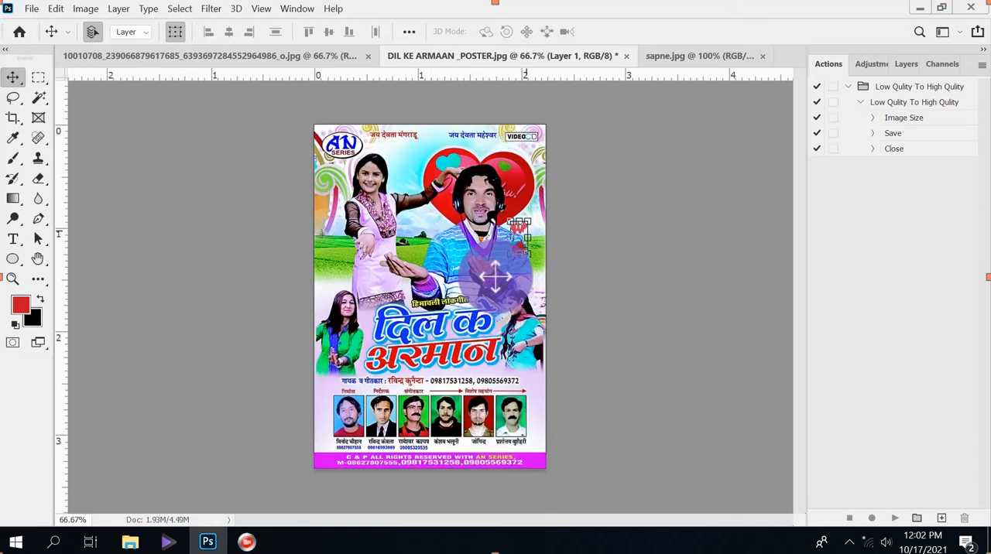
{"action": "key", "text": "ctrl+t"}
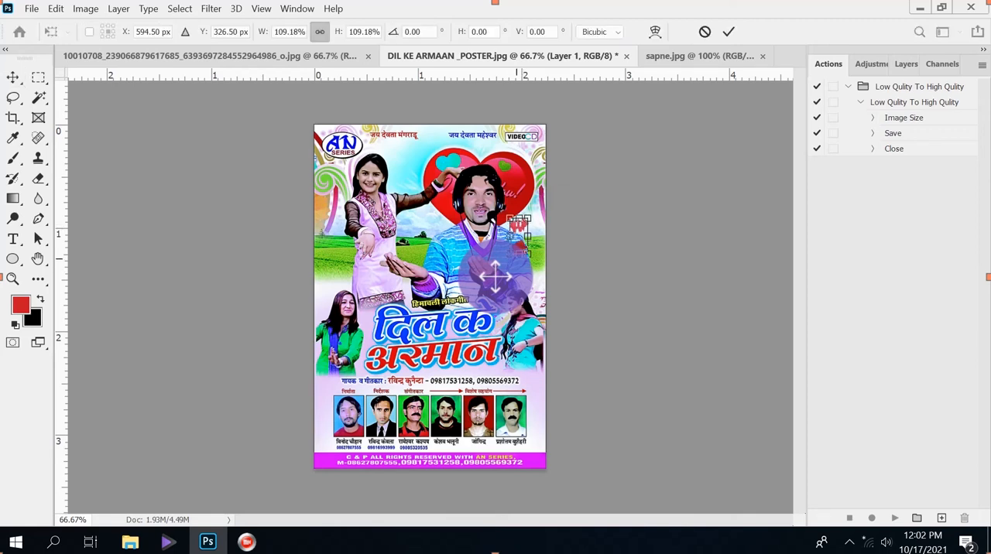
{"action": "left_click_drag", "start_coordinate": [510, 255], "coordinate": [496, 276]}
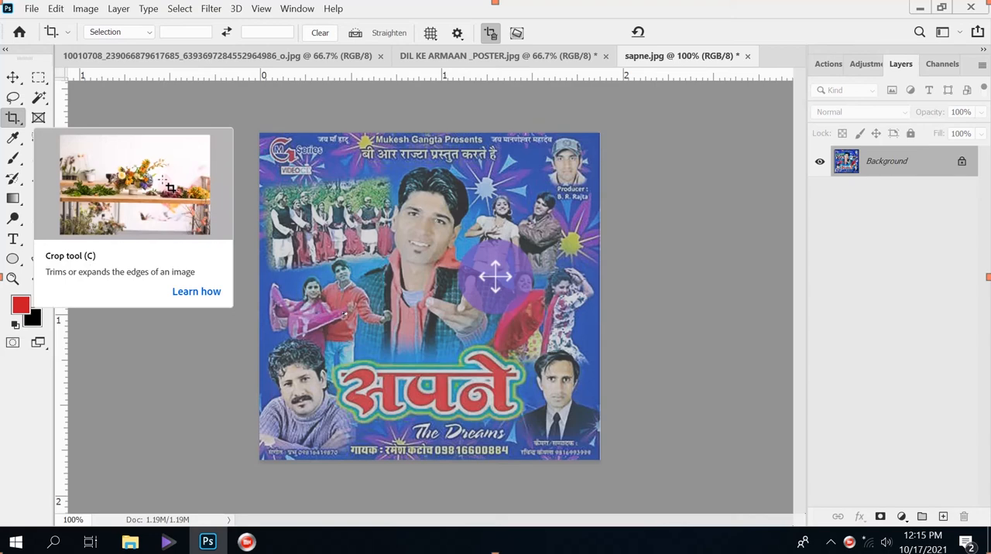
Step: Crop DIL KE ARMAAN _POSTER.jpg to its full-width lower part, from just above the title to the purple footer
{"action": "key", "text": "ctrl+shift+Tab"}
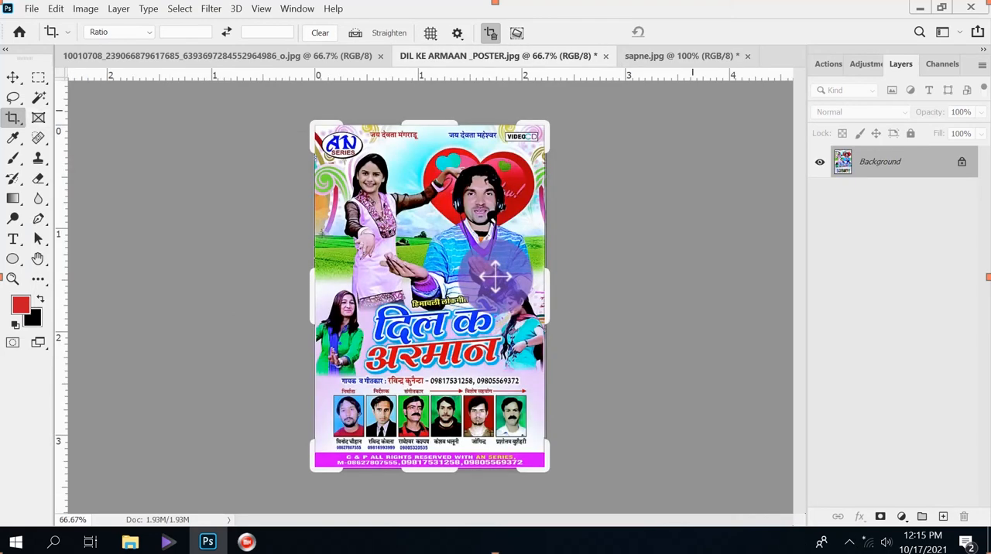
{"action": "left_click_drag", "start_coordinate": [316, 126], "coordinate": [324, 173]}
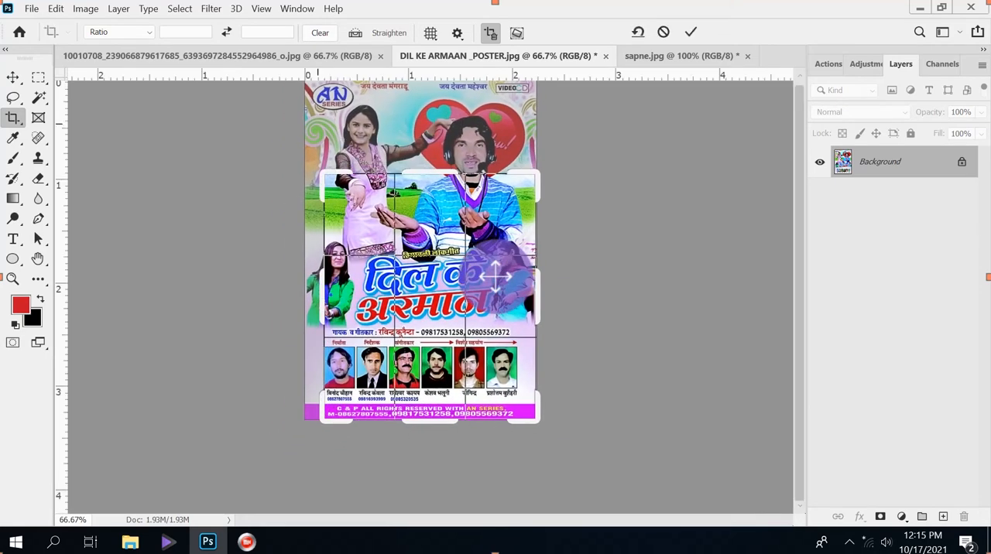
{"action": "left_click_drag", "start_coordinate": [429, 174], "coordinate": [429, 202]}
{"action": "left_click_drag", "start_coordinate": [324, 296], "coordinate": [314, 295]}
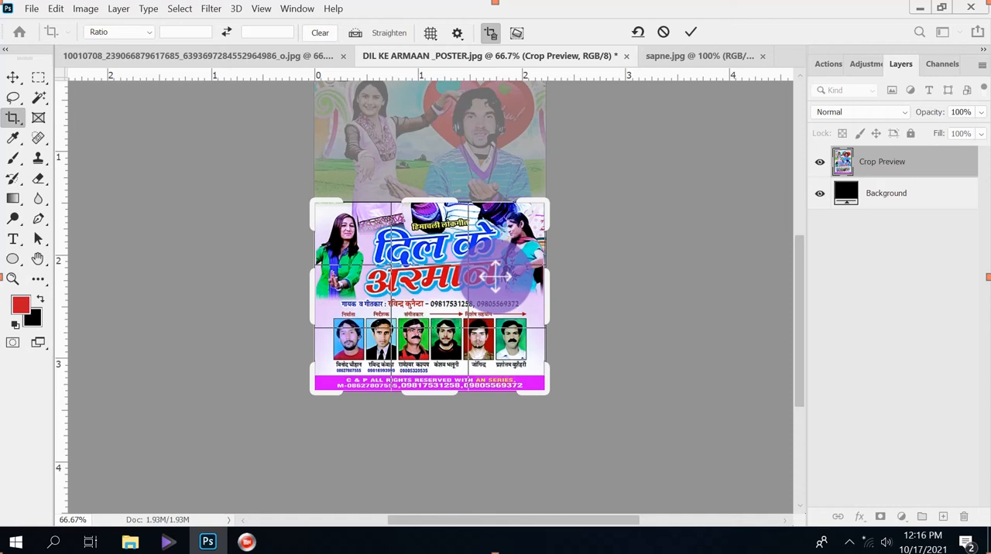
{"action": "key", "text": "Return"}
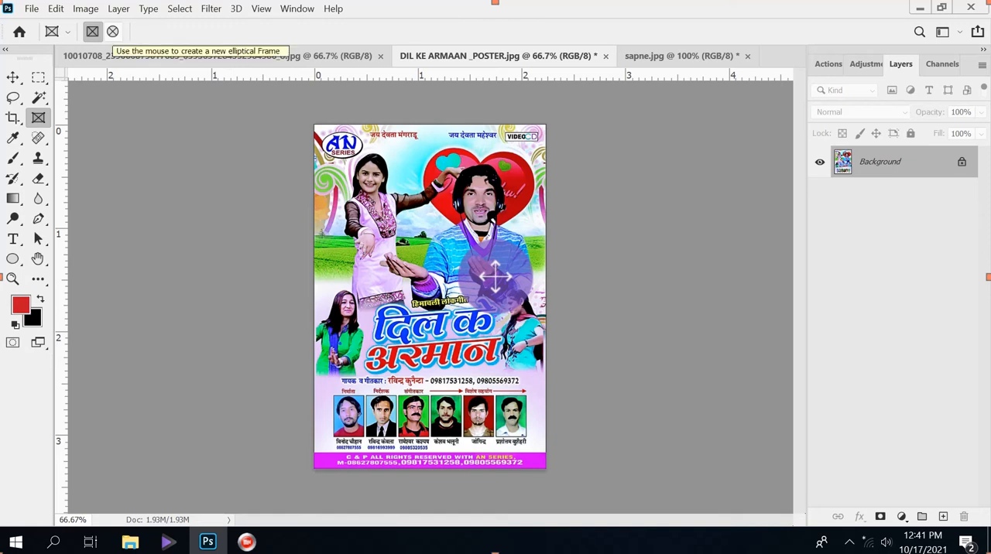
Step: Draw an elliptical frame over the centre of DIL KE ARMAAN _POSTER.jpg and paste the whole sapne.jpg artwork into it
{"action": "left_click", "coordinate": [112, 31]}
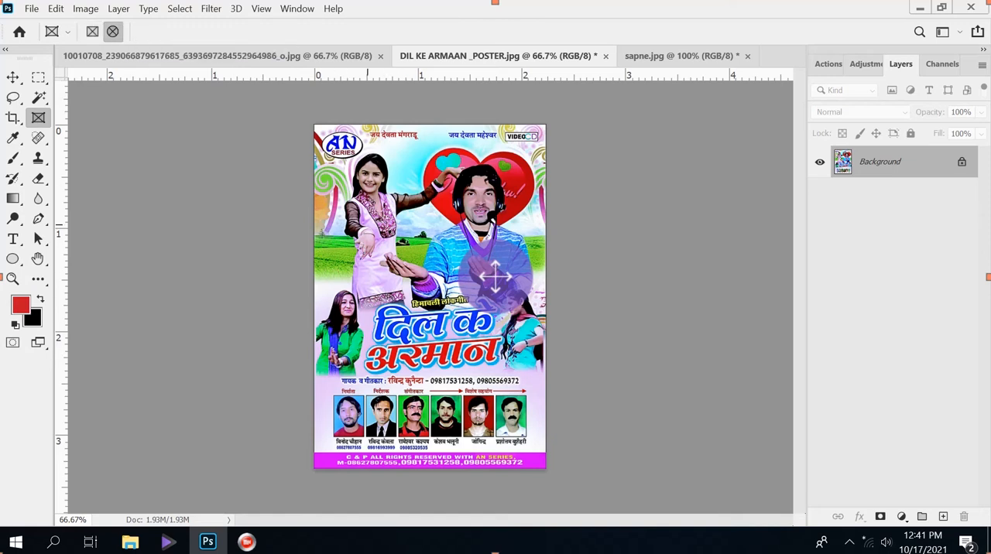
{"action": "left_click_drag", "start_coordinate": [358, 217], "coordinate": [474, 353]}
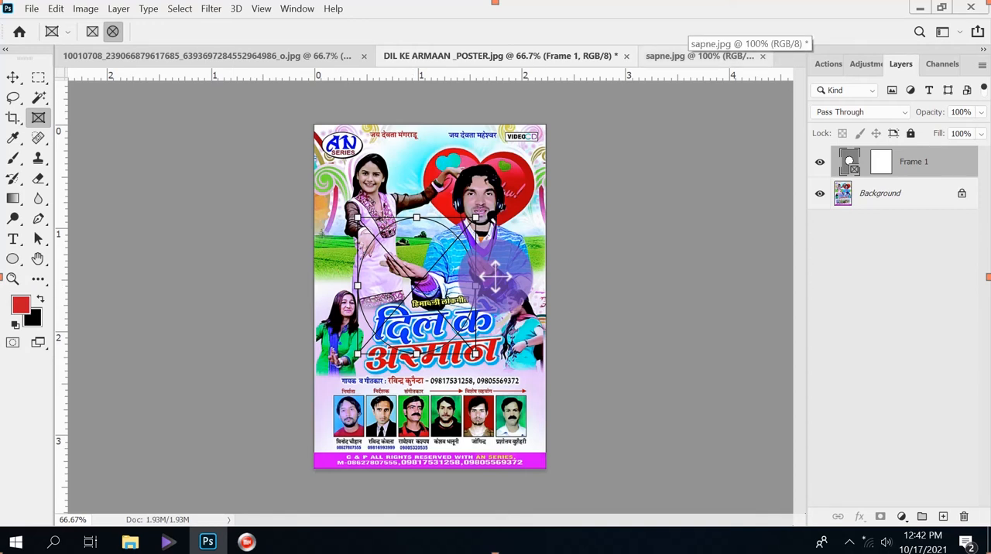
{"action": "key", "text": "ctrl+Tab"}
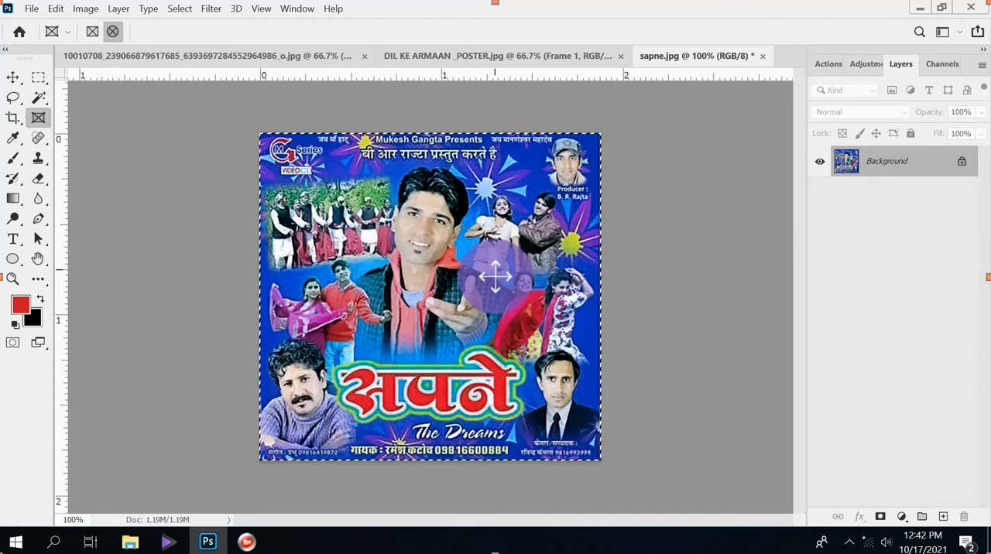
{"action": "key", "text": "ctrl+shift+Tab"}
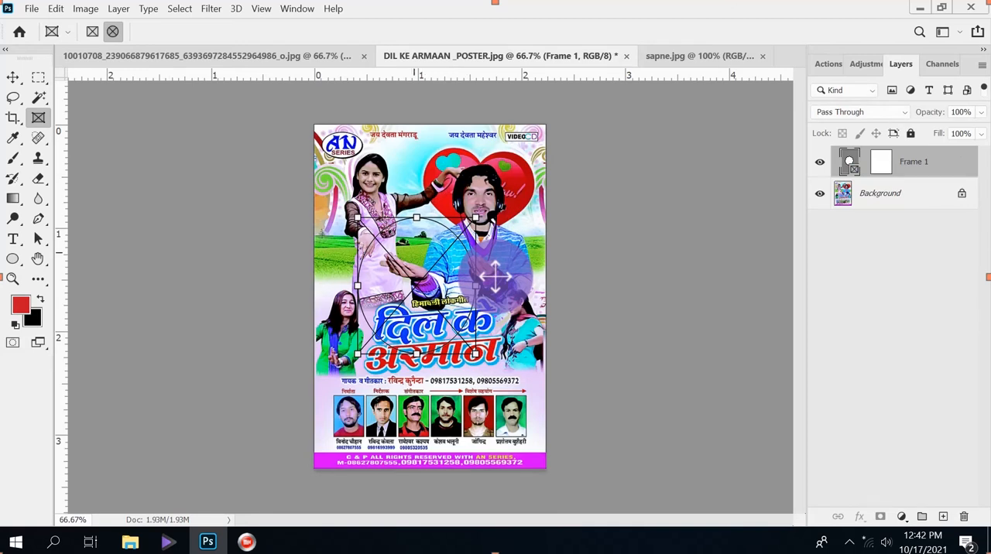
{"action": "key", "text": "ctrl+v"}
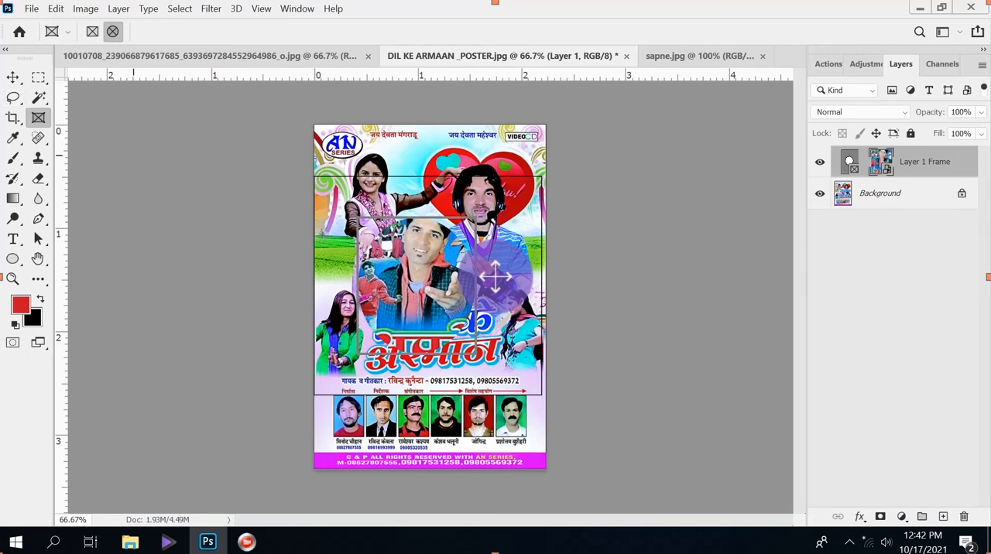
Step: Shrink the artwork inside the elliptical frame so that more of it fits within the oval
{"action": "left_click", "coordinate": [13, 76]}
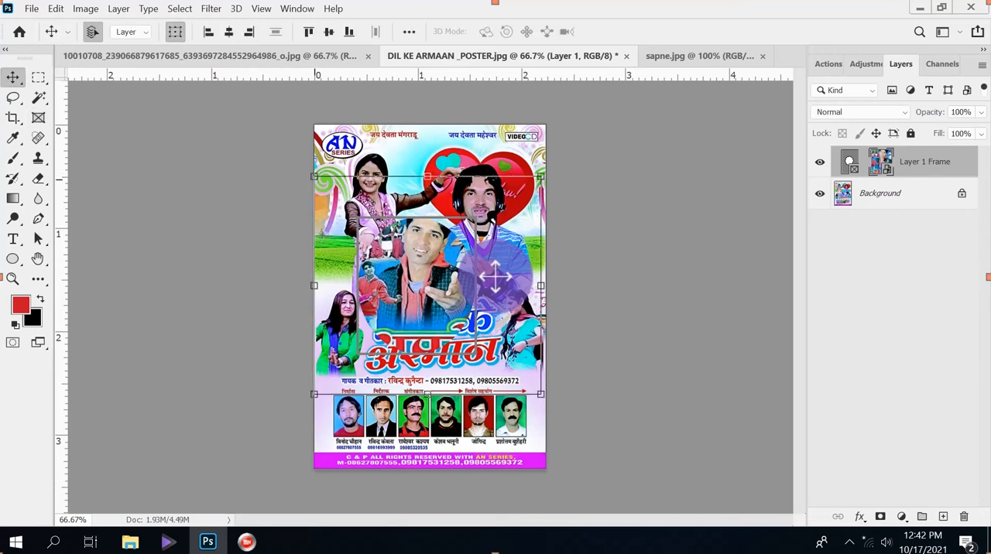
{"action": "left_click_drag", "start_coordinate": [313, 176], "coordinate": [347, 208]}
{"action": "left_click_drag", "start_coordinate": [540, 394], "coordinate": [498, 357]}
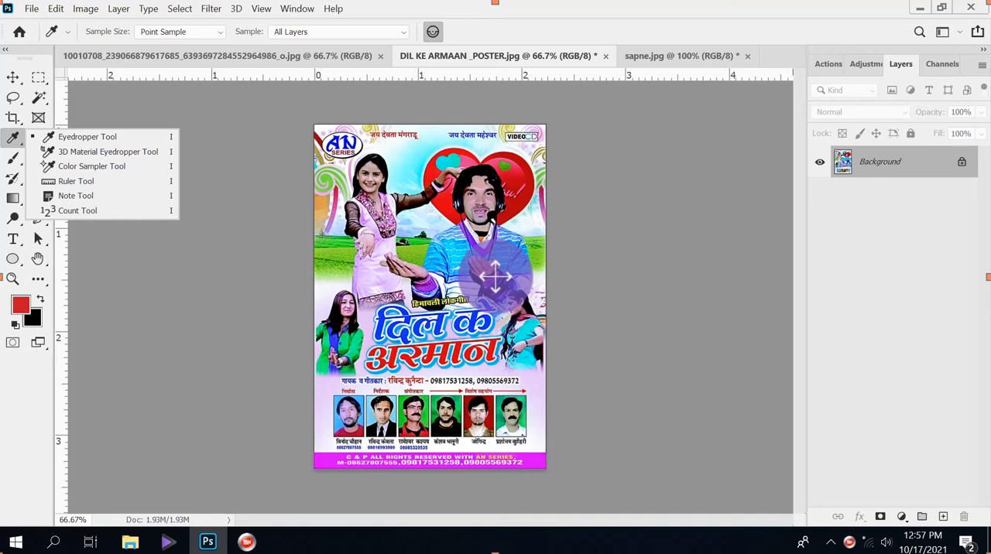
Step: Sample light lilac from the woman's pink dress, and paint a 30 px Brush stroke across the dancers beside the singer in sapne.jpg
{"action": "left_click", "coordinate": [366, 270]}
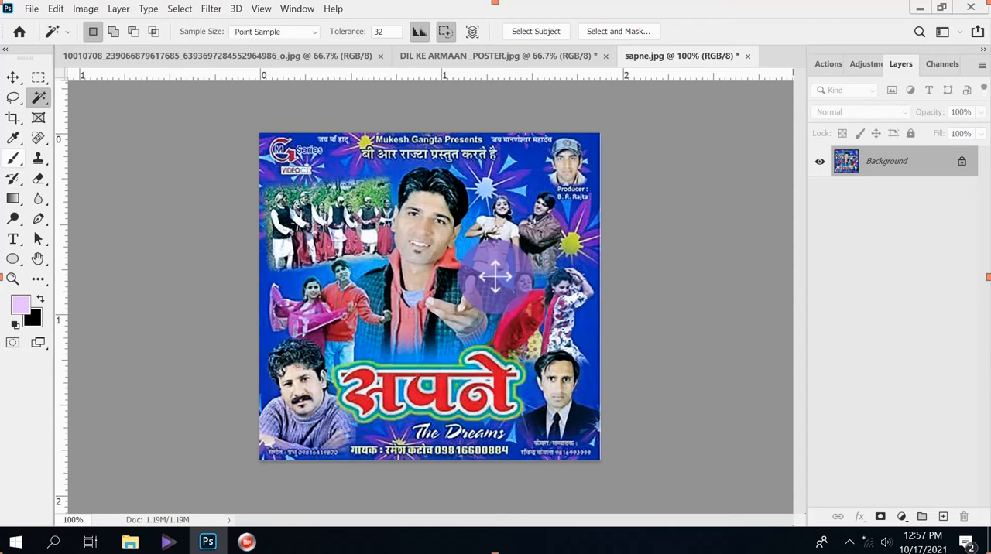
{"action": "left_click", "coordinate": [12, 157]}
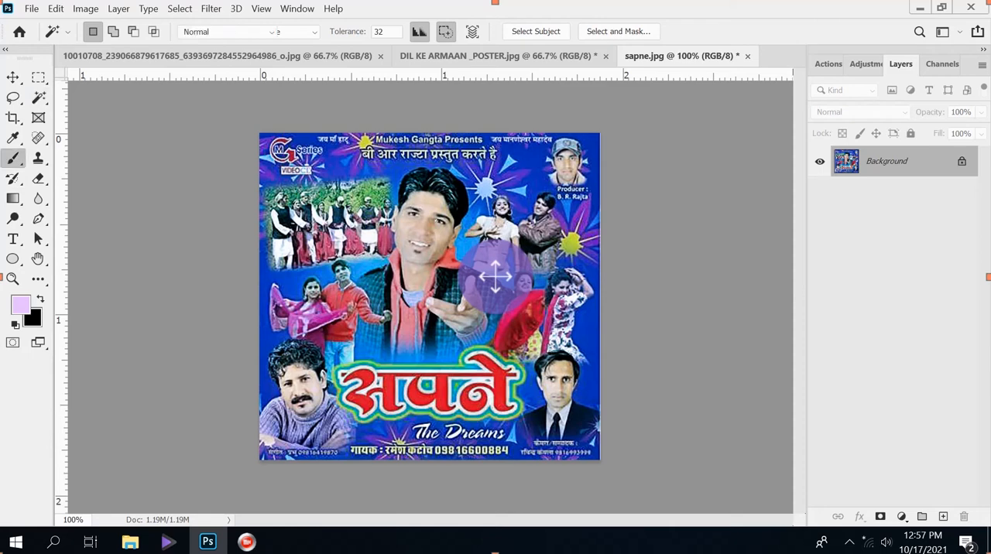
{"action": "left_click", "coordinate": [78, 157]}
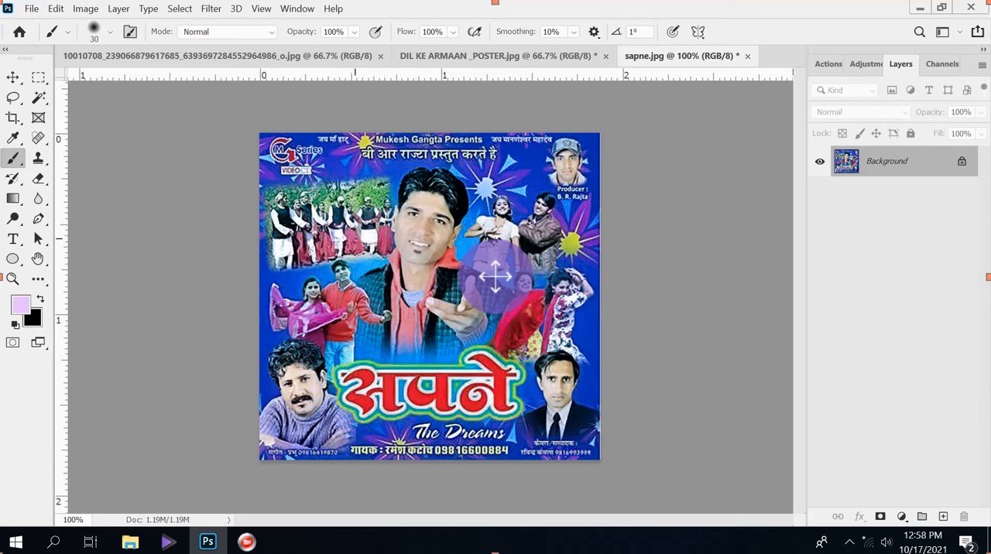
{"action": "mouse_move", "coordinate": [356, 230]}
{"action": "left_mouse_down"}
{"action": "mouse_move", "coordinate": [369, 252]}
{"action": "mouse_move", "coordinate": [384, 198]}
{"action": "mouse_move", "coordinate": [361, 232]}
{"action": "mouse_move", "coordinate": [391, 198]}
{"action": "mouse_move", "coordinate": [399, 218]}
{"action": "mouse_move", "coordinate": [449, 225]}
{"action": "mouse_move", "coordinate": [457, 195]}
{"action": "mouse_move", "coordinate": [437, 182]}
{"action": "mouse_move", "coordinate": [340, 233]}
{"action": "mouse_move", "coordinate": [426, 167]}
{"action": "mouse_move", "coordinate": [380, 189]}
{"action": "left_mouse_up"}
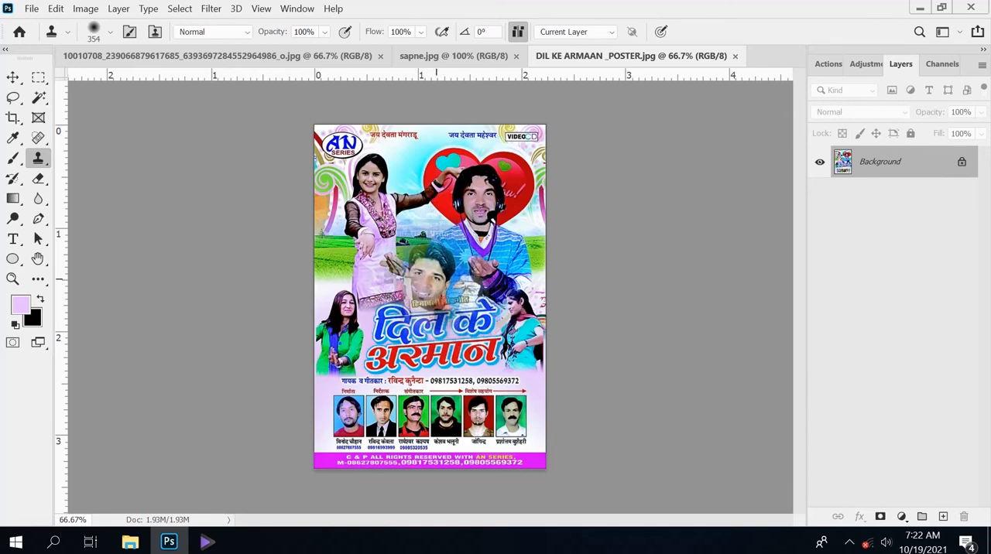
Step: Clone the sapne.jpg artwork across the middle of DIL KE ARMAAN _POSTER.jpg with a 354 px Clone Stamp
{"action": "mouse_move", "coordinate": [420, 283]}
{"action": "left_mouse_down"}
{"action": "mouse_move", "coordinate": [371, 286]}
{"action": "mouse_move", "coordinate": [478, 294]}
{"action": "mouse_move", "coordinate": [457, 255]}
{"action": "mouse_move", "coordinate": [389, 246]}
{"action": "mouse_move", "coordinate": [337, 267]}
{"action": "mouse_move", "coordinate": [341, 308]}
{"action": "left_mouse_up"}
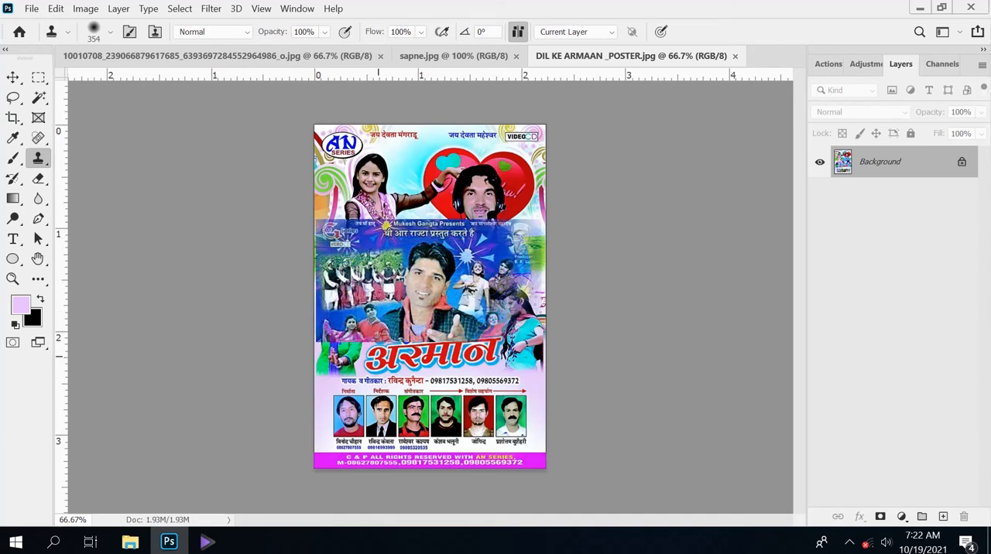
{"action": "mouse_move", "coordinate": [378, 356]}
{"action": "left_mouse_down"}
{"action": "mouse_move", "coordinate": [440, 338]}
{"action": "mouse_move", "coordinate": [515, 260]}
{"action": "mouse_move", "coordinate": [510, 310]}
{"action": "left_mouse_up"}
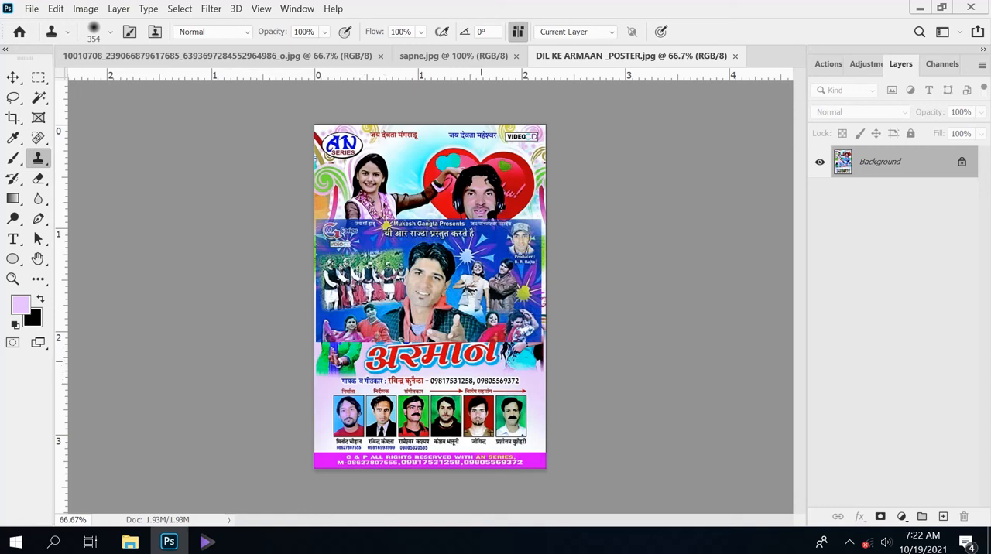
{"action": "mouse_move", "coordinate": [376, 257]}
{"action": "left_mouse_down"}
{"action": "mouse_move", "coordinate": [348, 252]}
{"action": "mouse_move", "coordinate": [496, 244]}
{"action": "left_mouse_up"}
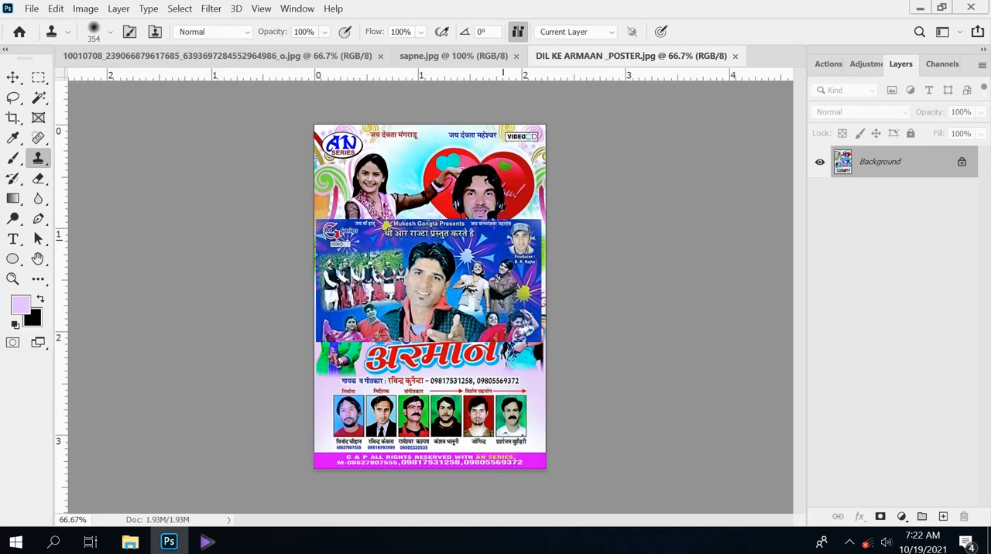
Step: Restore the original poster beneath the cloned artwork with a 369 px History Brush, working from the lower-right dancer across to the left edge
{"action": "right_click", "coordinate": [12, 178]}
{"action": "left_click", "coordinate": [77, 176]}
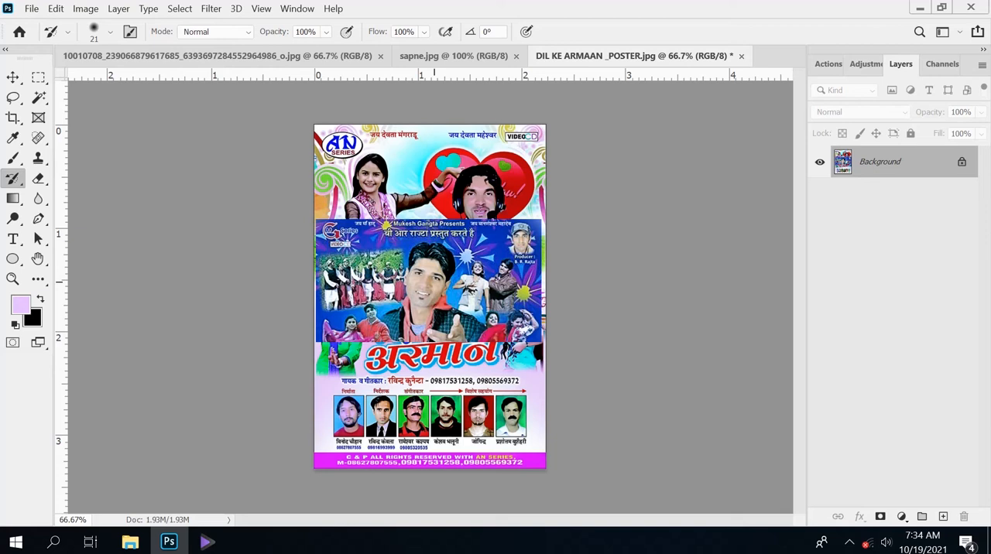
{"action": "left_click", "coordinate": [110, 31]}
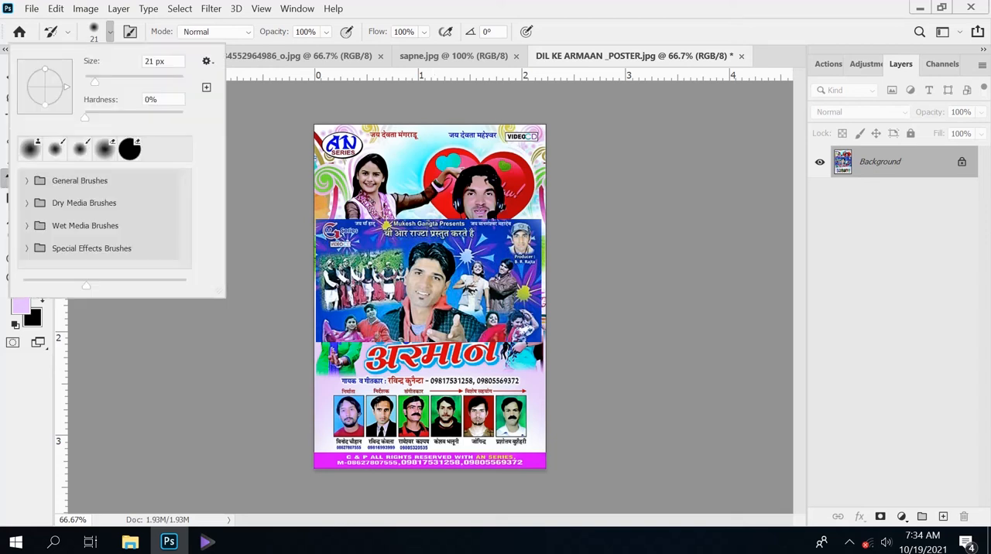
{"action": "left_click_drag", "start_coordinate": [94, 81], "coordinate": [136, 81]}
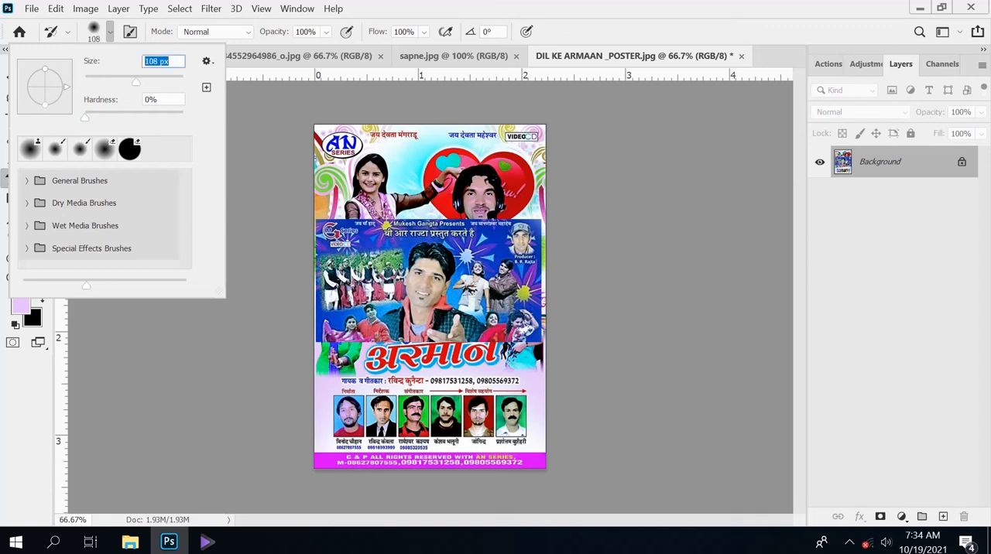
{"action": "left_click_drag", "start_coordinate": [135, 81], "coordinate": [166, 81]}
{"action": "key", "text": "Return"}
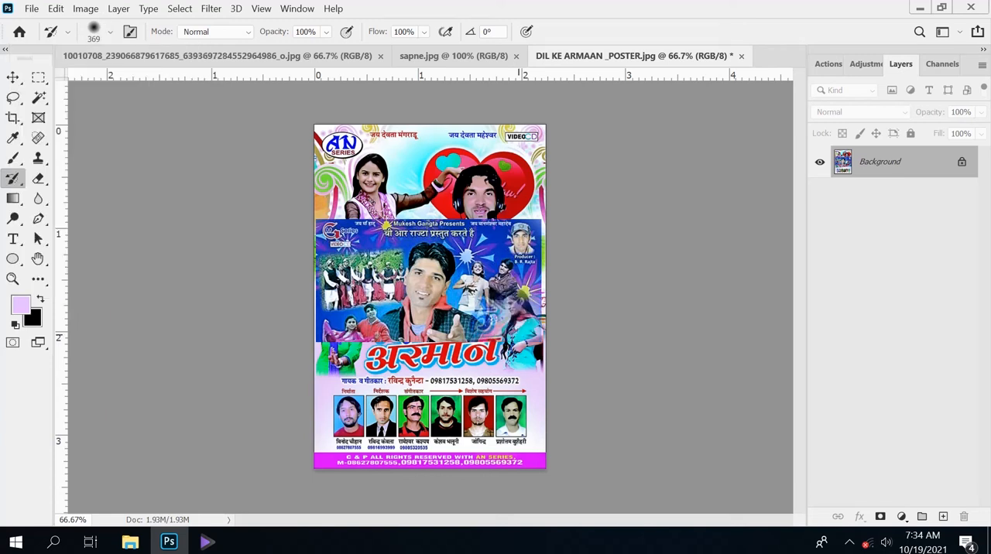
{"action": "left_click", "coordinate": [507, 307]}
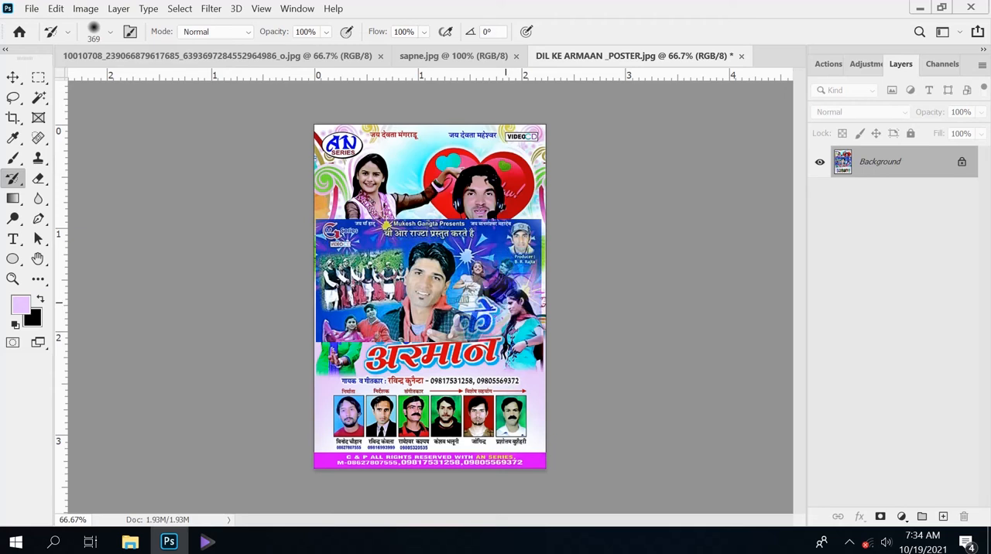
{"action": "left_click", "coordinate": [505, 303]}
{"action": "left_click", "coordinate": [505, 273]}
{"action": "left_click", "coordinate": [500, 252]}
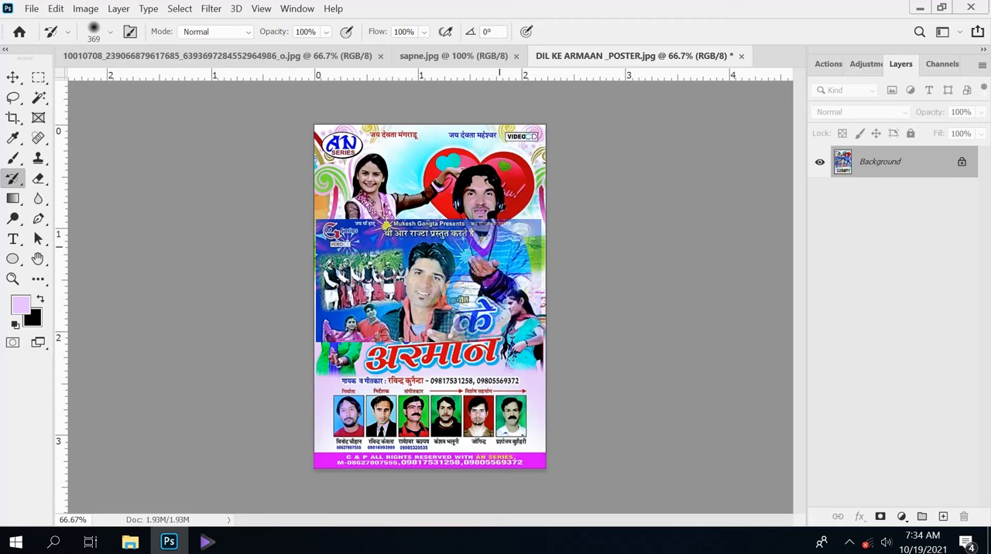
{"action": "left_click", "coordinate": [511, 233]}
{"action": "left_click", "coordinate": [471, 234]}
{"action": "left_click", "coordinate": [430, 244]}
{"action": "left_click", "coordinate": [398, 248]}
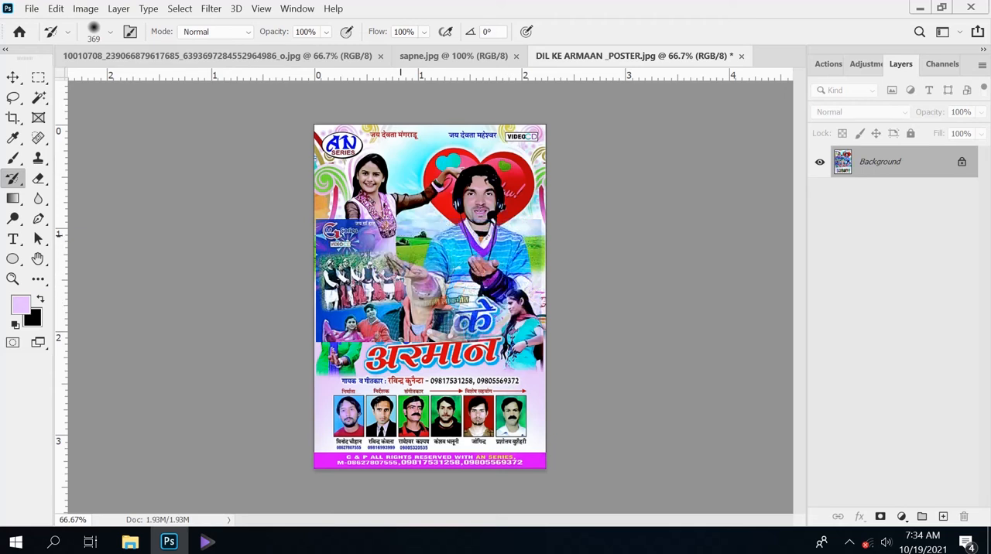
{"action": "left_click", "coordinate": [397, 251]}
{"action": "left_click", "coordinate": [361, 235]}
{"action": "left_click", "coordinate": [340, 231]}
{"action": "left_click", "coordinate": [339, 233]}
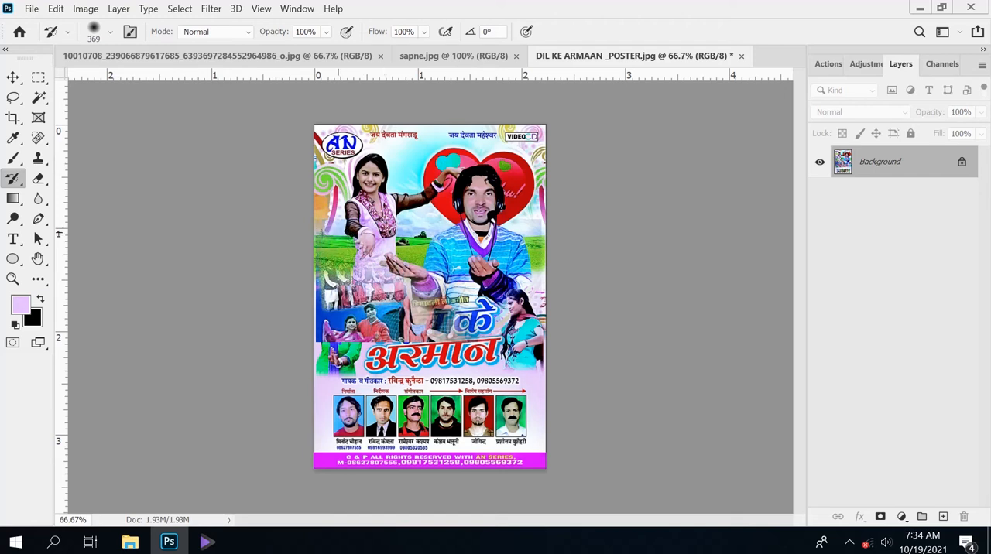
{"action": "left_click", "coordinate": [341, 288]}
{"action": "left_click", "coordinate": [346, 308]}
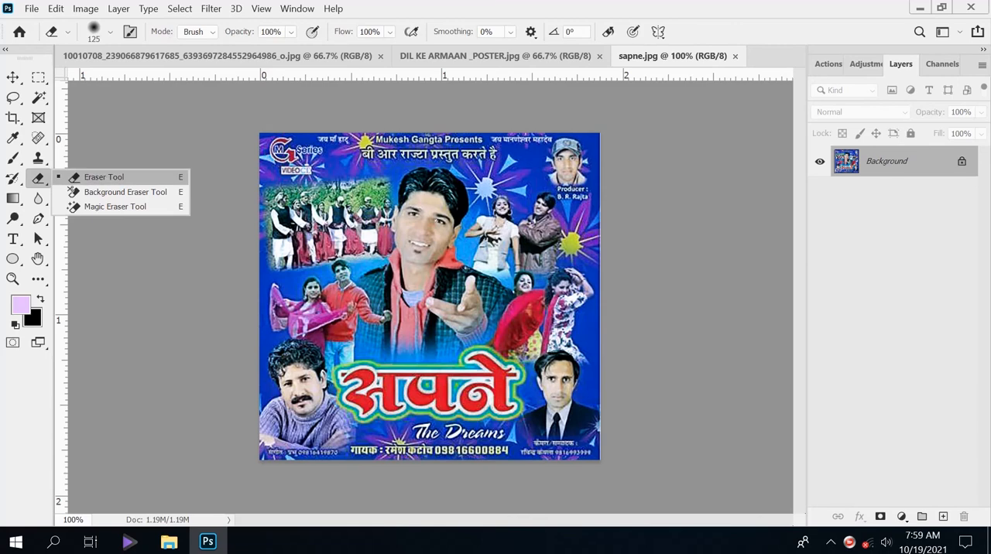
Step: Erase part of sapne.jpg from the end of the red title up towards the singer's chest with a 125 px Eraser
{"action": "left_click", "coordinate": [103, 176]}
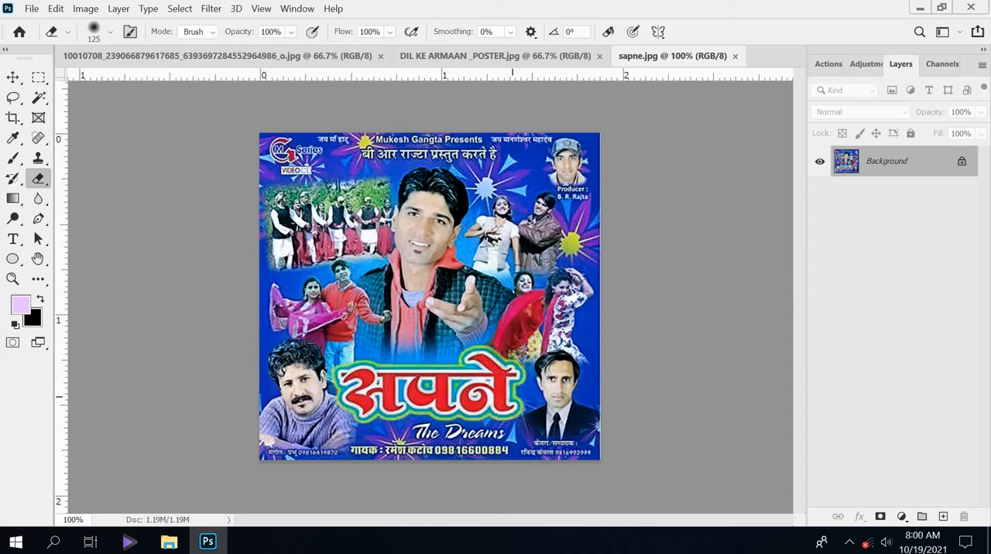
{"action": "left_click", "coordinate": [512, 394]}
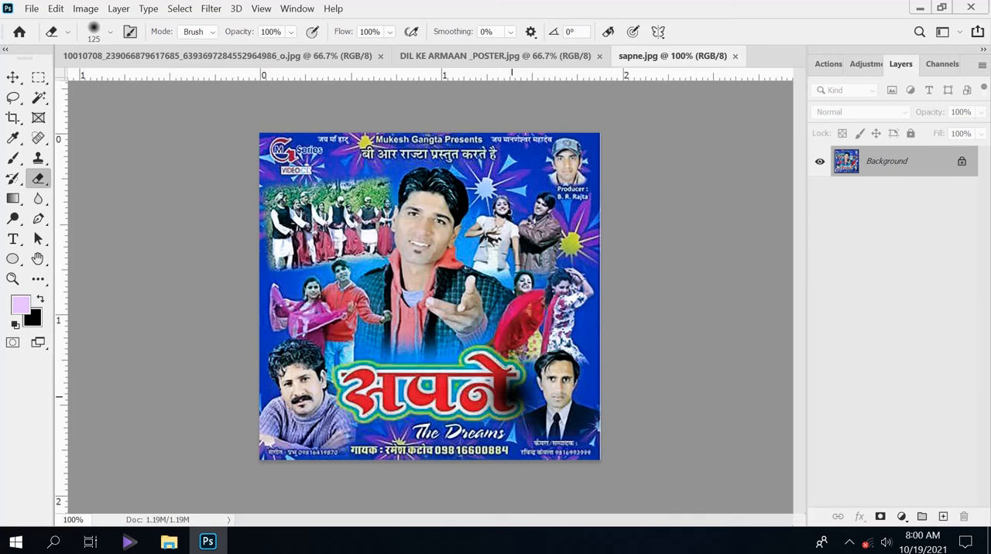
{"action": "mouse_move", "coordinate": [511, 397]}
{"action": "left_mouse_down"}
{"action": "mouse_move", "coordinate": [418, 396]}
{"action": "mouse_move", "coordinate": [472, 370]}
{"action": "mouse_move", "coordinate": [534, 370]}
{"action": "mouse_move", "coordinate": [431, 358]}
{"action": "mouse_move", "coordinate": [334, 377]}
{"action": "mouse_move", "coordinate": [333, 399]}
{"action": "mouse_move", "coordinate": [421, 424]}
{"action": "mouse_move", "coordinate": [344, 422]}
{"action": "mouse_move", "coordinate": [418, 430]}
{"action": "mouse_move", "coordinate": [518, 410]}
{"action": "mouse_move", "coordinate": [542, 383]}
{"action": "mouse_move", "coordinate": [457, 362]}
{"action": "mouse_move", "coordinate": [433, 341]}
{"action": "mouse_move", "coordinate": [407, 342]}
{"action": "left_mouse_up"}
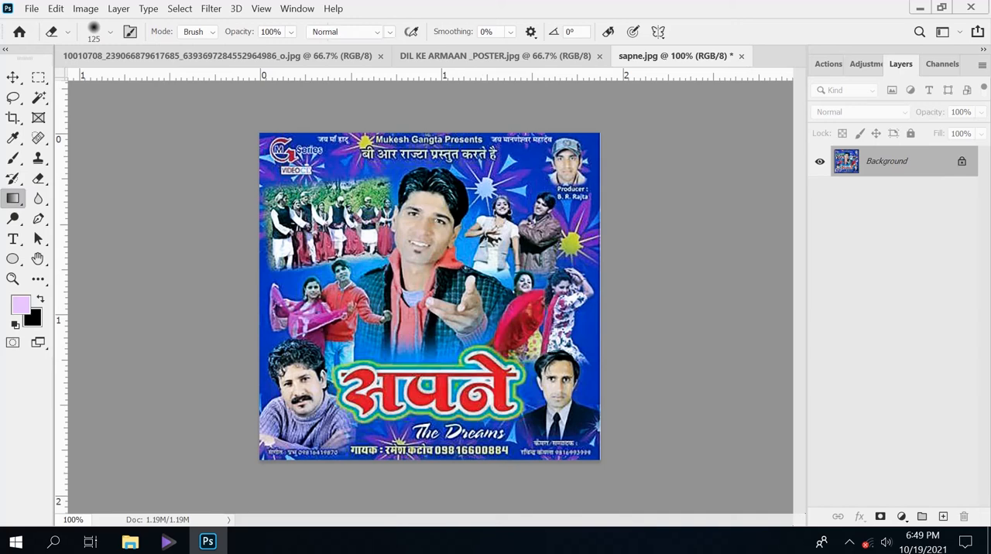
Step: Apply a linear lilac-to-black gradient diagonally across sapne.jpg from its upper-left to its lower-right corner
{"action": "right_click", "coordinate": [13, 198]}
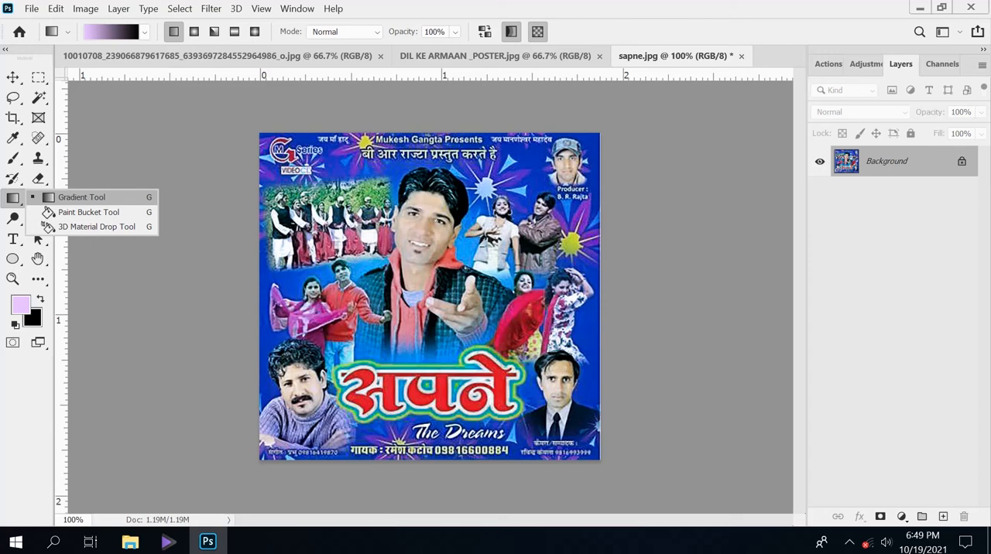
{"action": "left_click", "coordinate": [121, 196]}
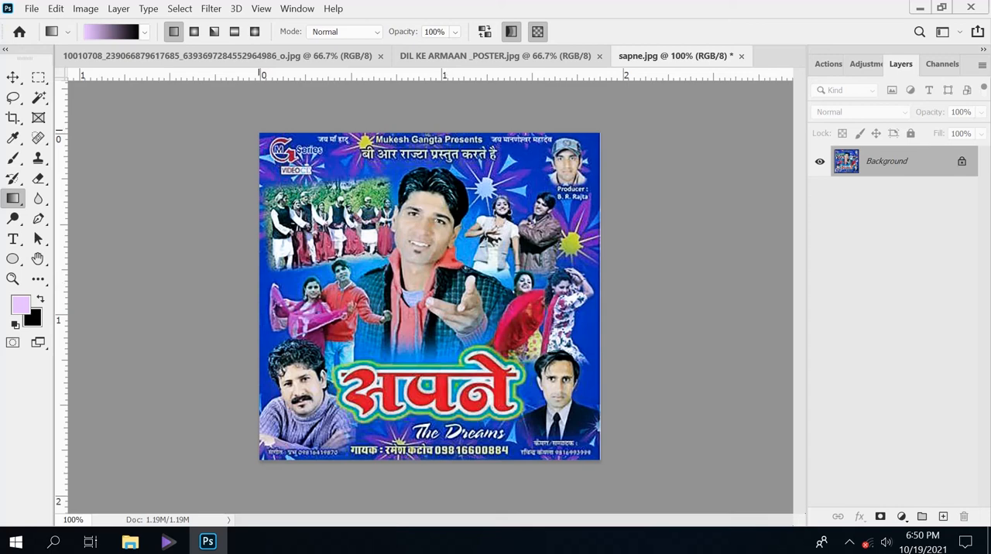
{"action": "left_click_drag", "start_coordinate": [258, 130], "coordinate": [603, 461]}
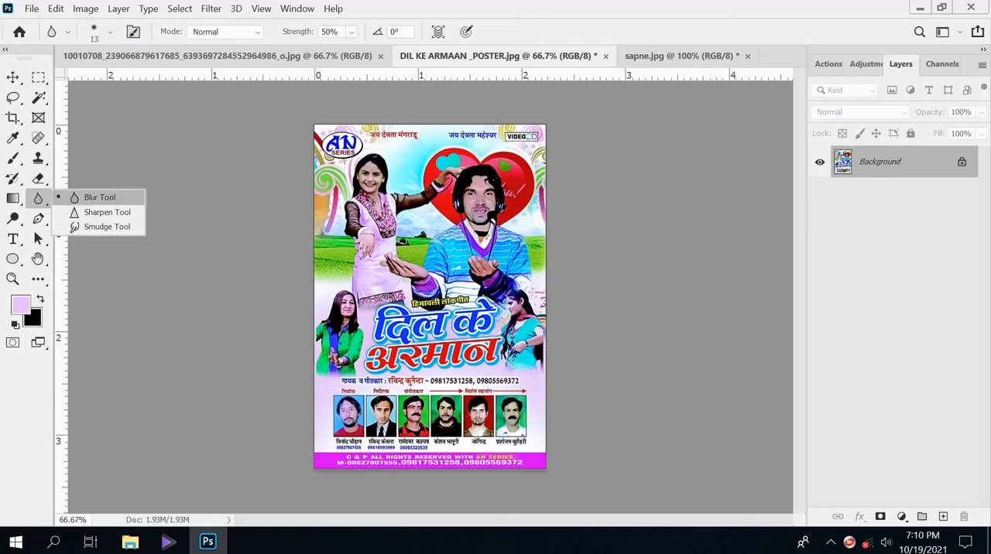
Step: Enlarge the Blur tool's brush to 150 px for DIL KE ARMAAN _POSTER.jpg, and switch to the Dodge tool
{"action": "left_click", "coordinate": [100, 198]}
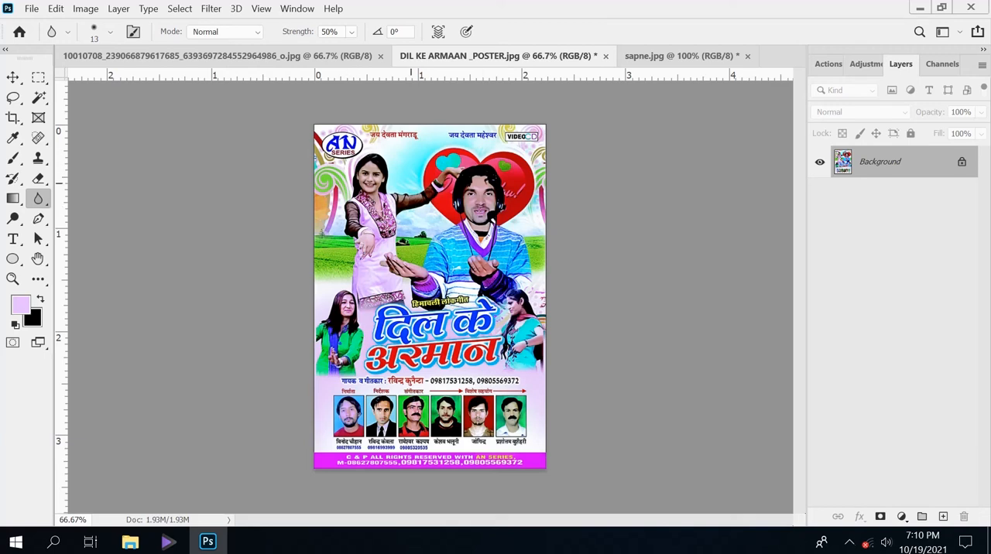
{"action": "key", "text": "bracketright"}
{"action": "key", "text": "bracketright"}
{"action": "key", "text": "bracketright"}
{"action": "key", "text": "bracketright"}
{"action": "key", "text": "bracketright"}
{"action": "key", "text": "bracketright"}
{"action": "key", "text": "bracketright"}
{"action": "key", "text": "bracketright"}
{"action": "key", "text": "bracketright"}
{"action": "key", "text": "bracketright"}
{"action": "key", "text": "bracketright"}
{"action": "key", "text": "bracketright"}
{"action": "key", "text": "bracketright"}
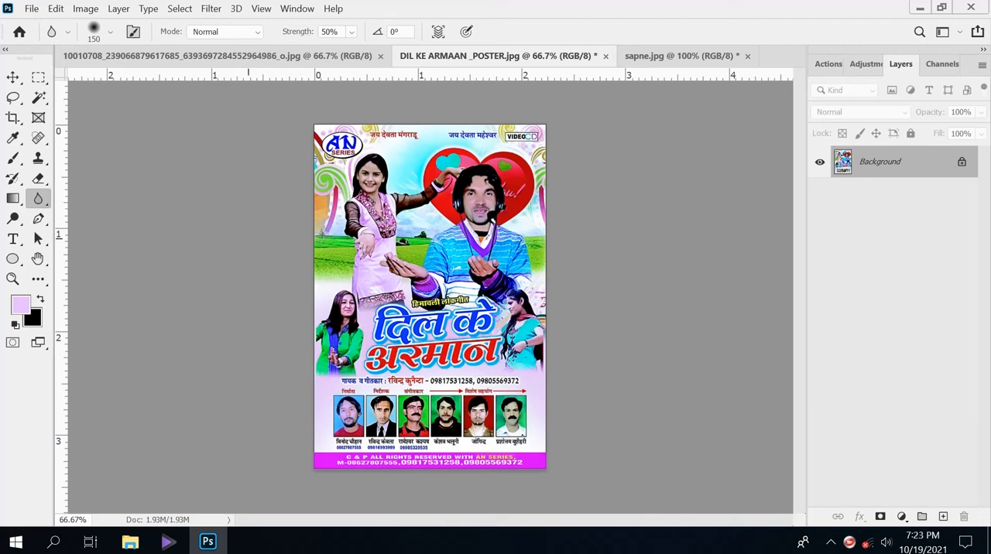
{"action": "left_click", "coordinate": [12, 218]}
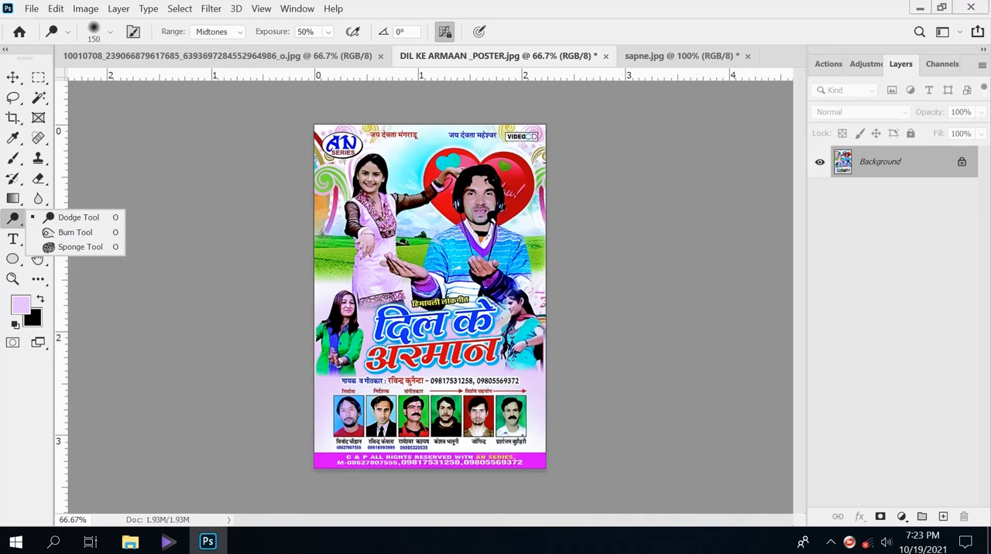
{"action": "left_click", "coordinate": [79, 217]}
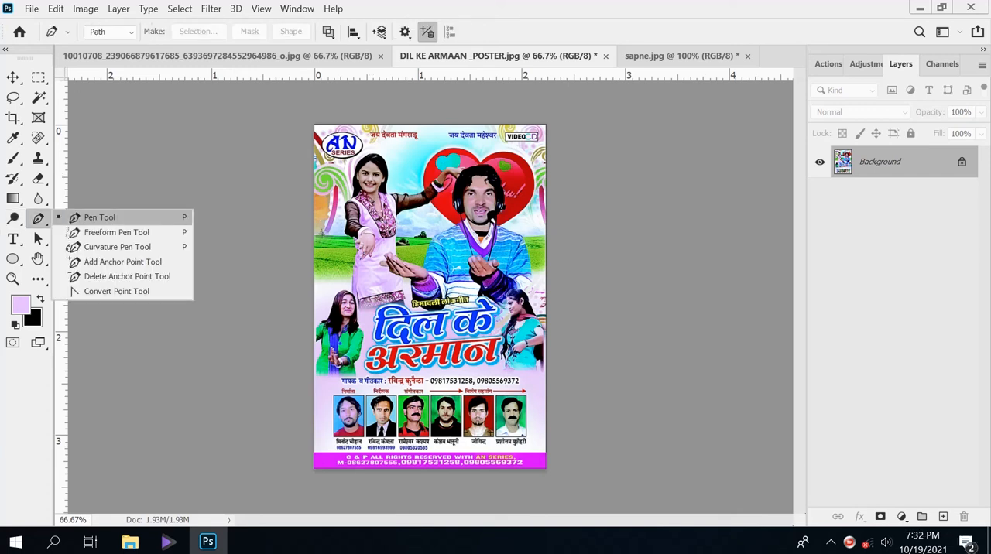
Step: Trace a closed Pen path around the woman in pink on DIL KE ARMAAN _POSTER.jpg and convert it into a selection
{"action": "left_click", "coordinate": [99, 217]}
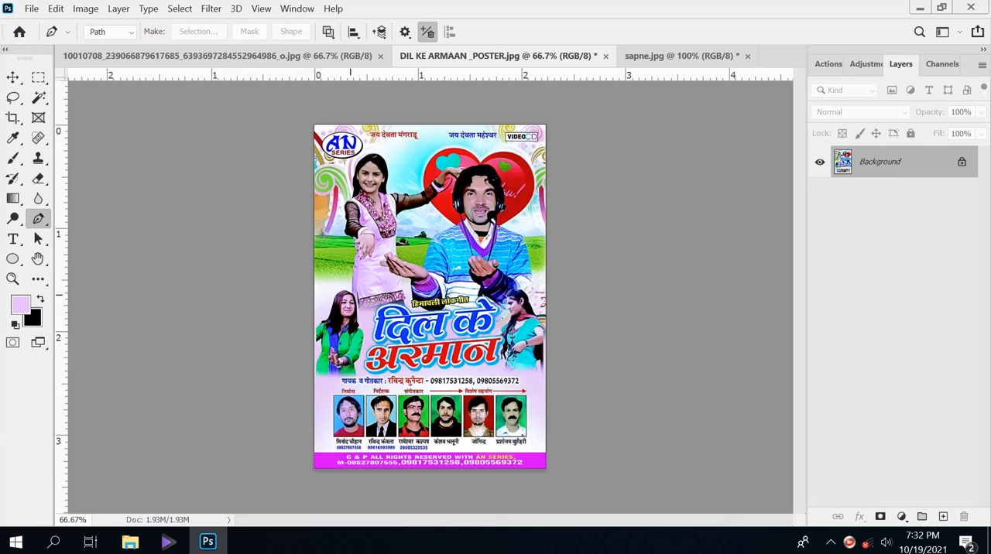
{"action": "left_click", "coordinate": [351, 294]}
{"action": "left_click", "coordinate": [351, 280]}
{"action": "left_click", "coordinate": [352, 264]}
{"action": "left_click", "coordinate": [356, 250]}
{"action": "left_click", "coordinate": [353, 236]}
{"action": "left_click", "coordinate": [348, 223]}
{"action": "left_click", "coordinate": [347, 206]}
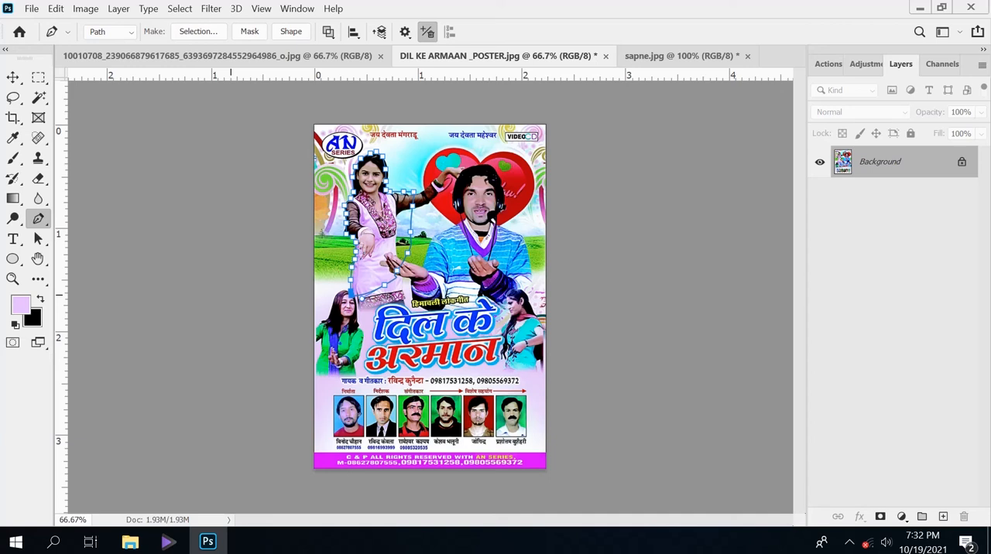
{"action": "key", "text": "ctrl+Return"}
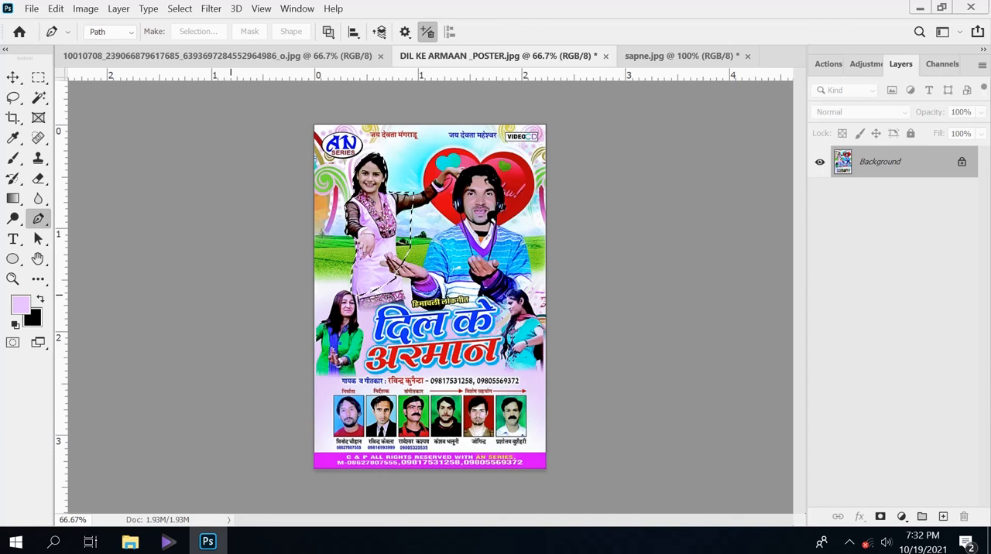
Step: Move the selected woman in pink from DIL KE ARMAAN _POSTER.jpg into sapne.jpg and position her over the gradient
{"action": "left_click", "coordinate": [13, 76]}
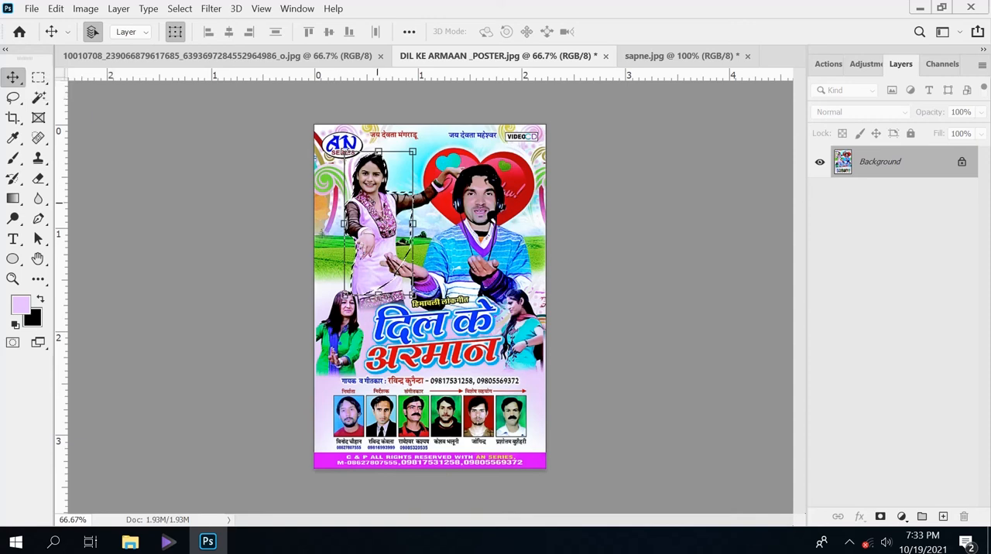
{"action": "left_click_drag", "start_coordinate": [378, 207], "coordinate": [440, 225]}
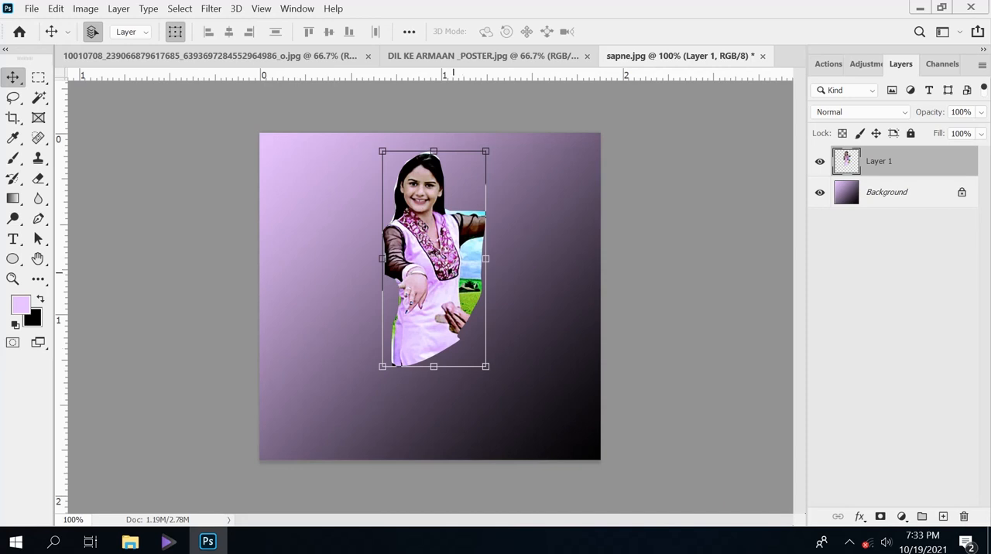
{"action": "left_click_drag", "start_coordinate": [451, 258], "coordinate": [456, 287]}
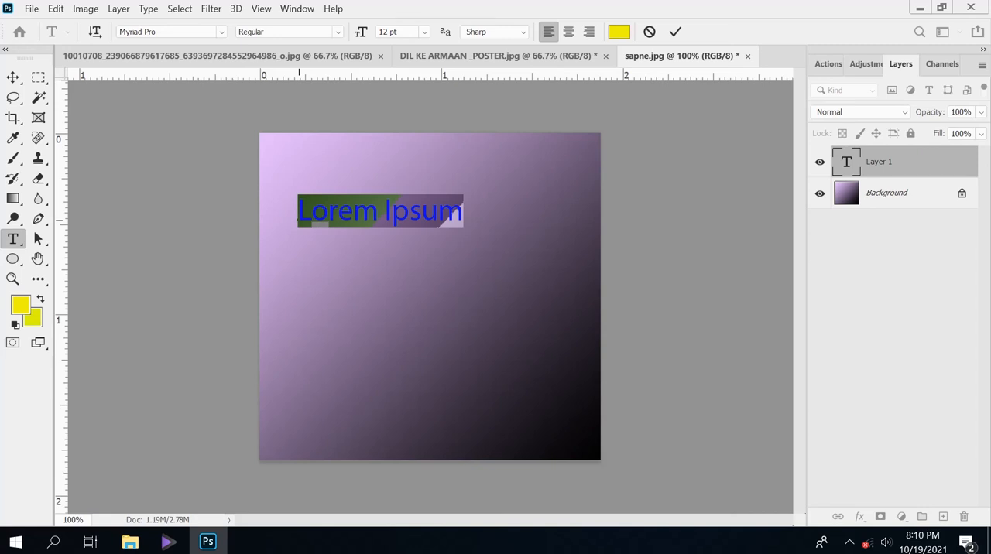
Step: Replace the placeholder text on sapne.jpg with "welcome" in yellow 12 pt Myriad Pro and select the whole word
{"action": "key", "text": "BackSpace"}
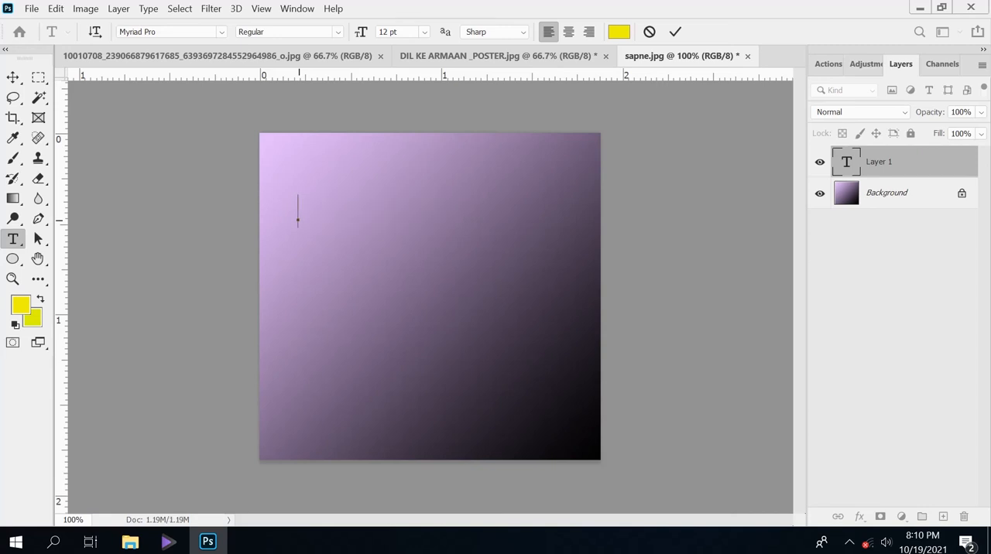
{"action": "type", "text": "Welcome"}
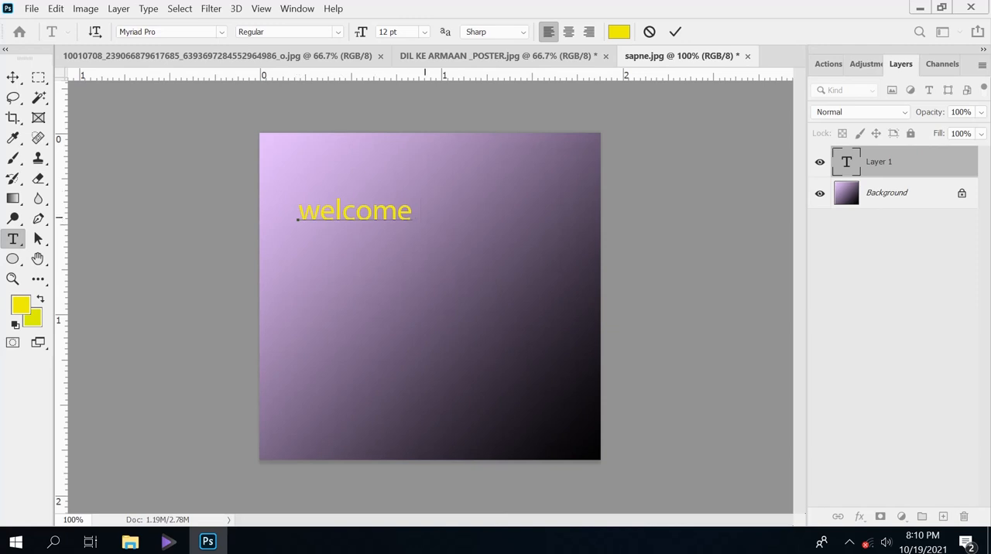
{"action": "left_click_drag", "start_coordinate": [421, 215], "coordinate": [292, 219]}
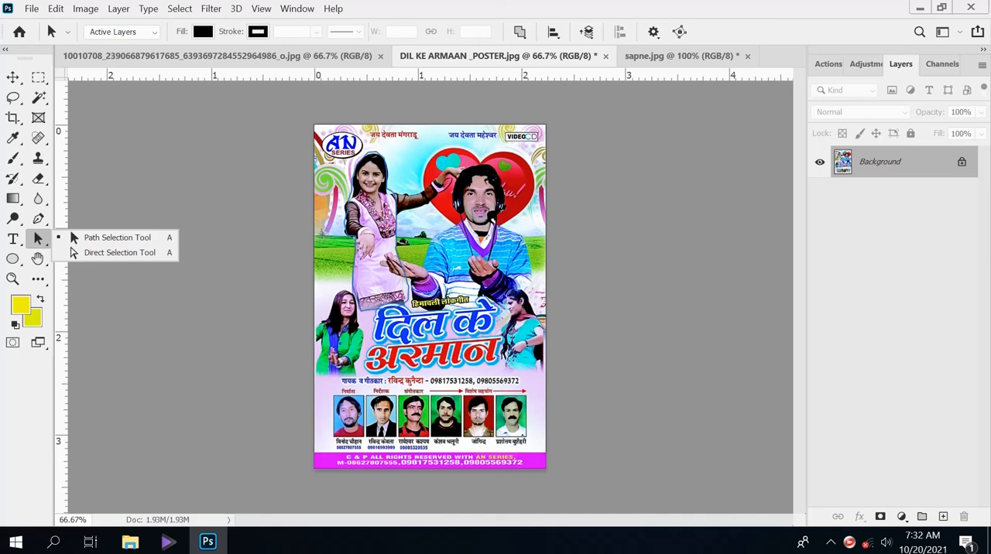
Step: Switch to the Rectangle tool and create a new blank document with the preset settings
{"action": "left_click", "coordinate": [474, 130]}
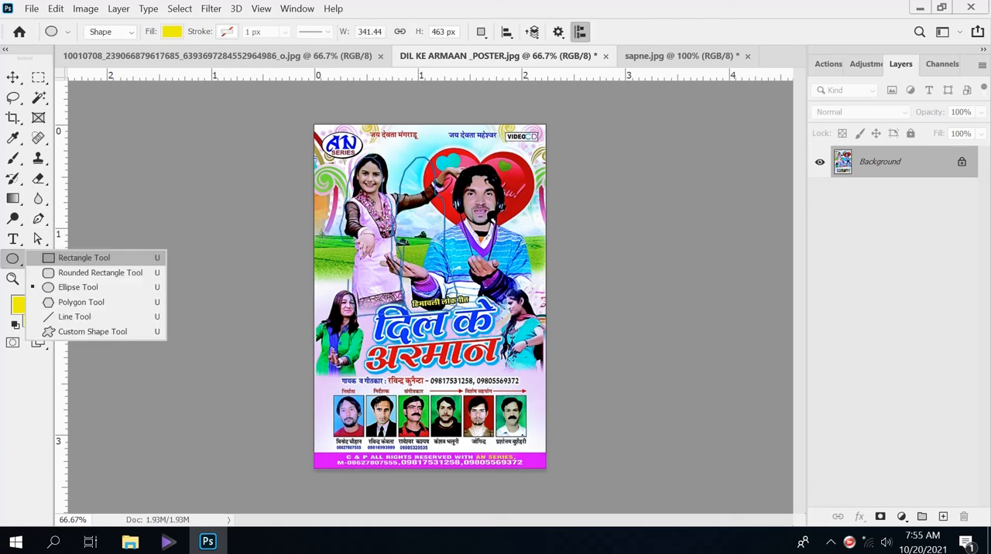
{"action": "left_click", "coordinate": [85, 258]}
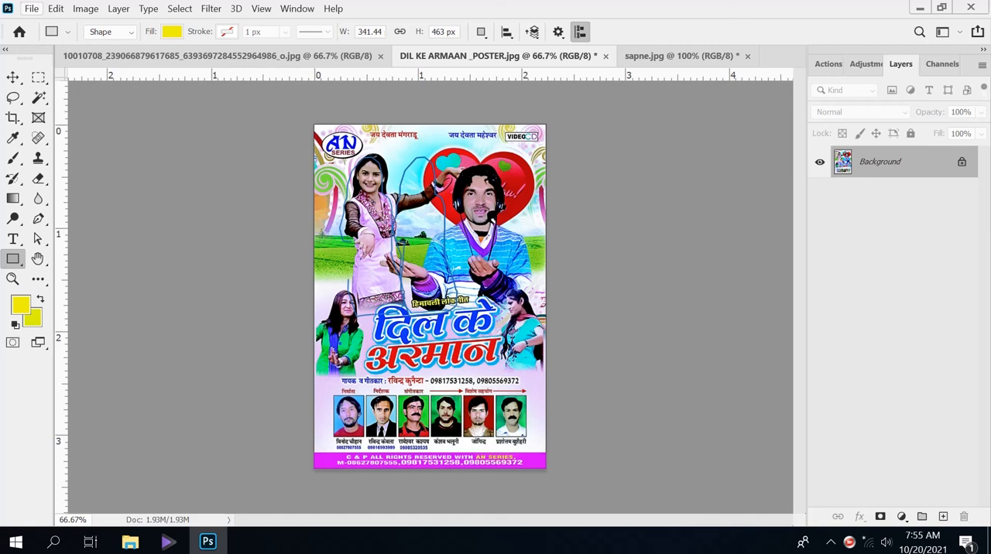
{"action": "left_click", "coordinate": [31, 8]}
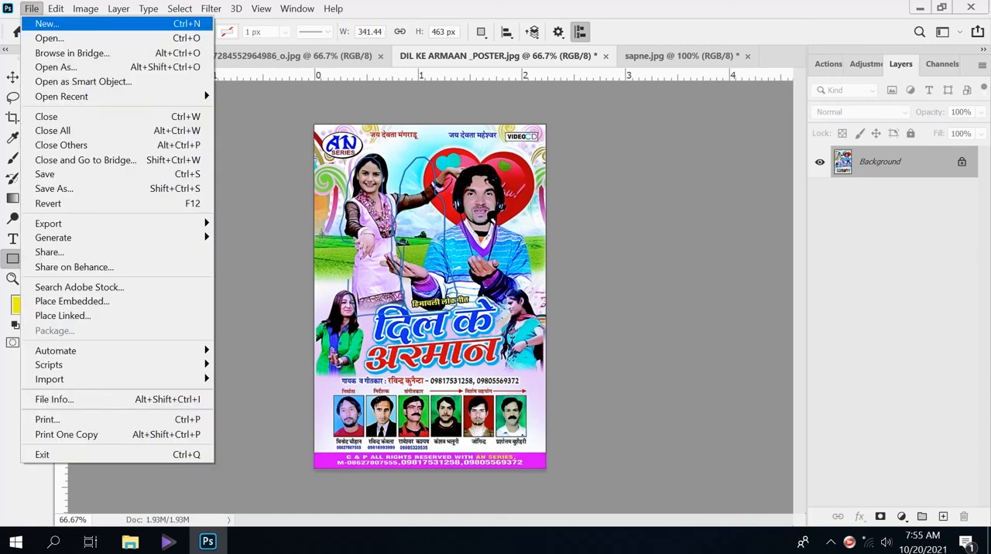
{"action": "left_click", "coordinate": [48, 24]}
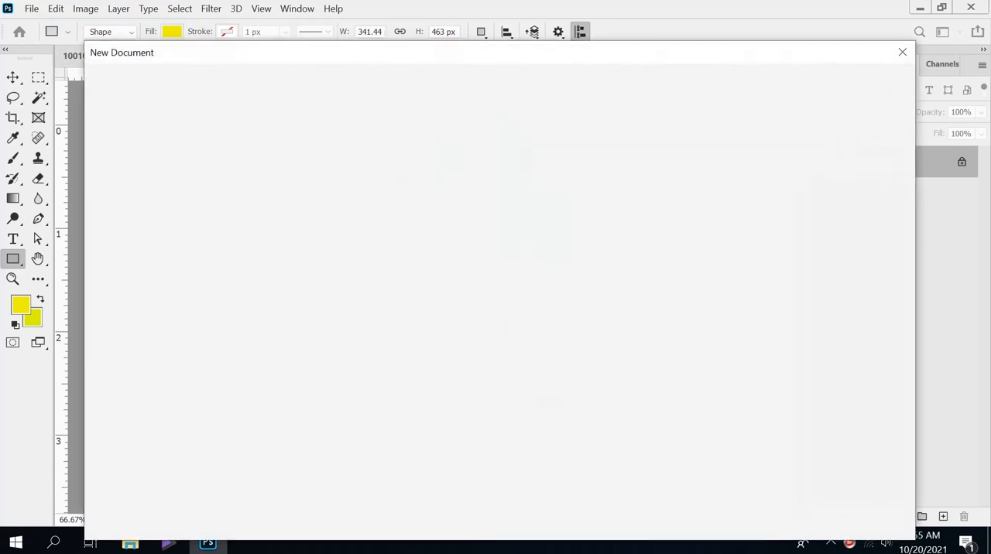
{"action": "key", "text": "Return"}
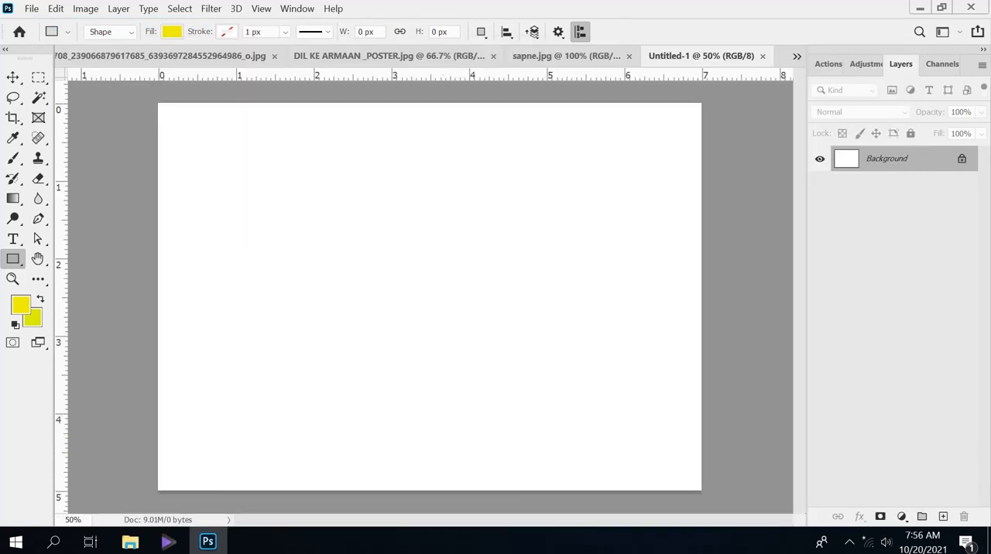
Step: Draw a yellow rectangle about 503 × 623 px in the upper-left part of the blank canvas and close its shape properties
{"action": "right_click", "coordinate": [13, 259]}
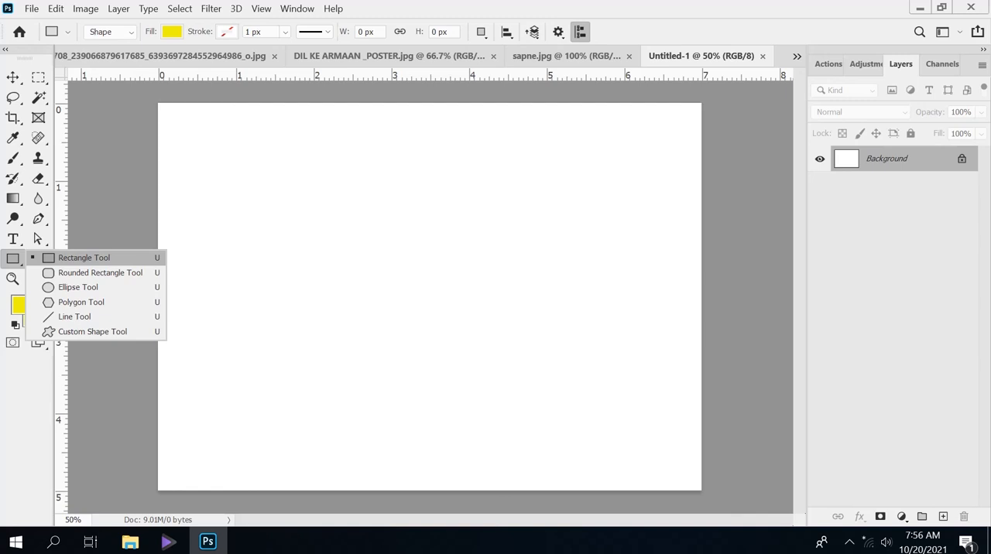
{"action": "left_click", "coordinate": [83, 257]}
{"action": "left_click_drag", "start_coordinate": [214, 157], "coordinate": [346, 318]}
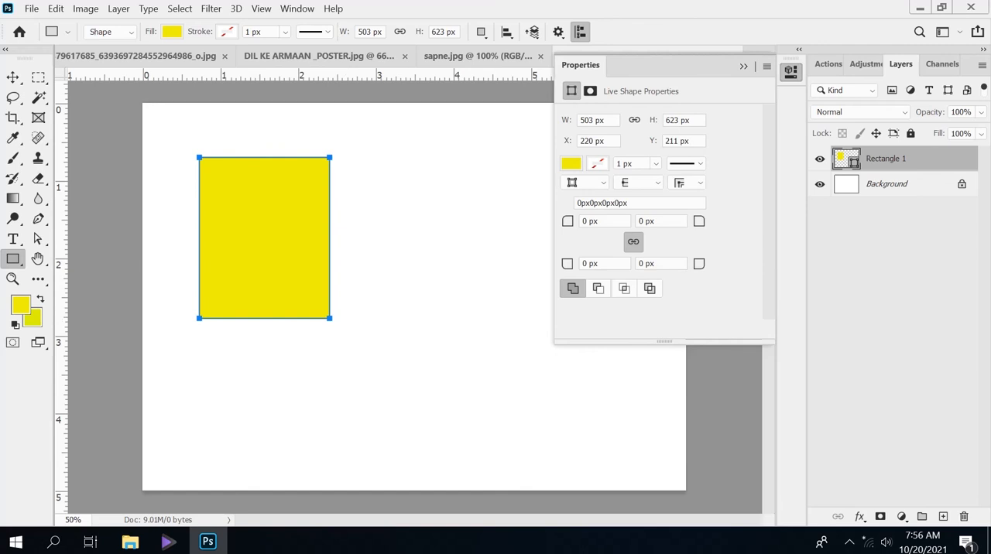
{"action": "left_click", "coordinate": [766, 67]}
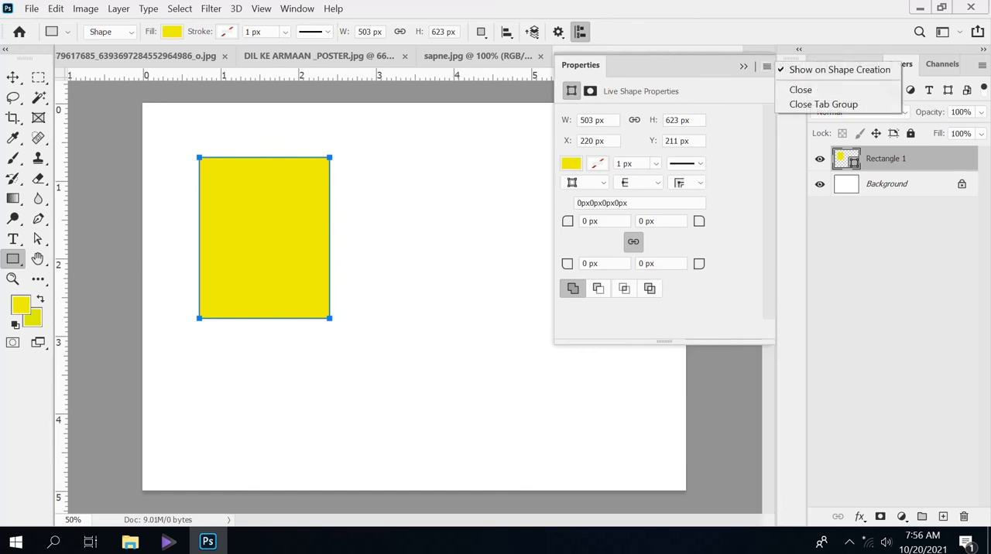
{"action": "left_click", "coordinate": [800, 90]}
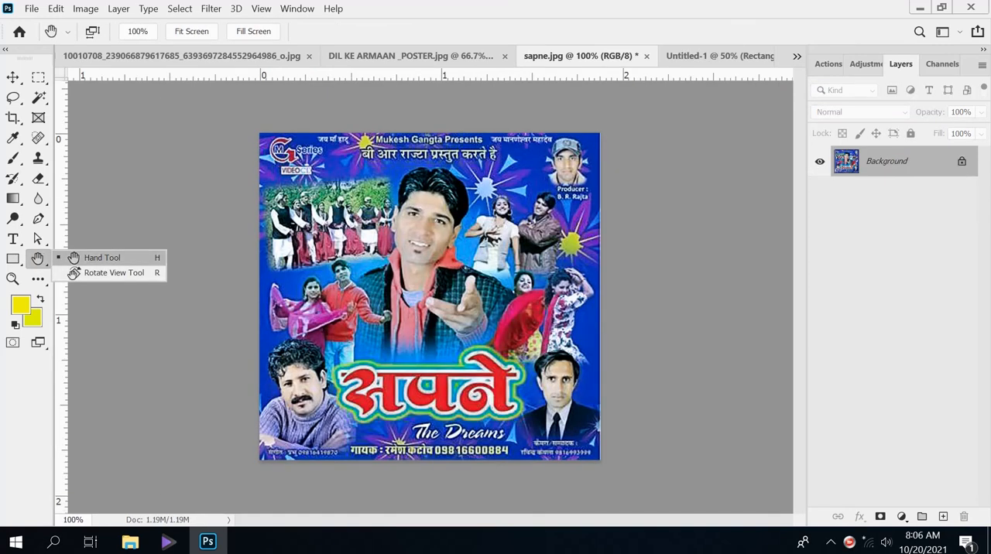
Step: Enlarge sapne.jpg to 300% and pan with the Hand tool to examine different parts of the poster
{"action": "left_click", "coordinate": [73, 257]}
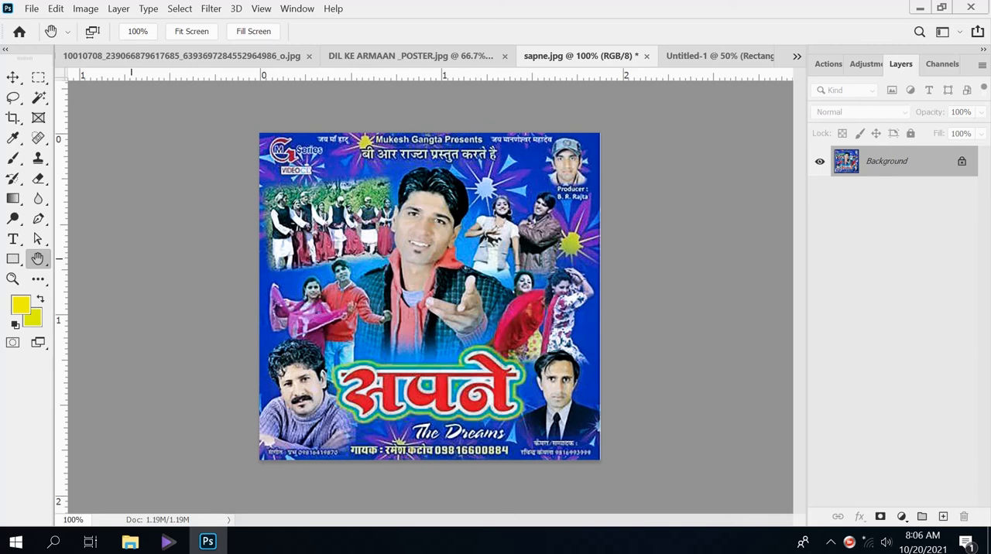
{"action": "key", "text": "ctrl+plus"}
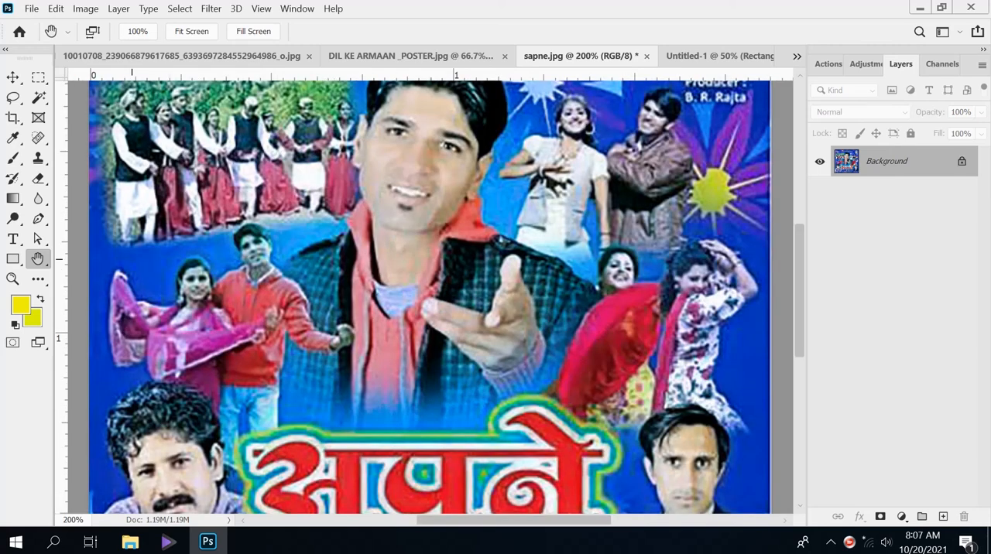
{"action": "key", "text": "ctrl+plus"}
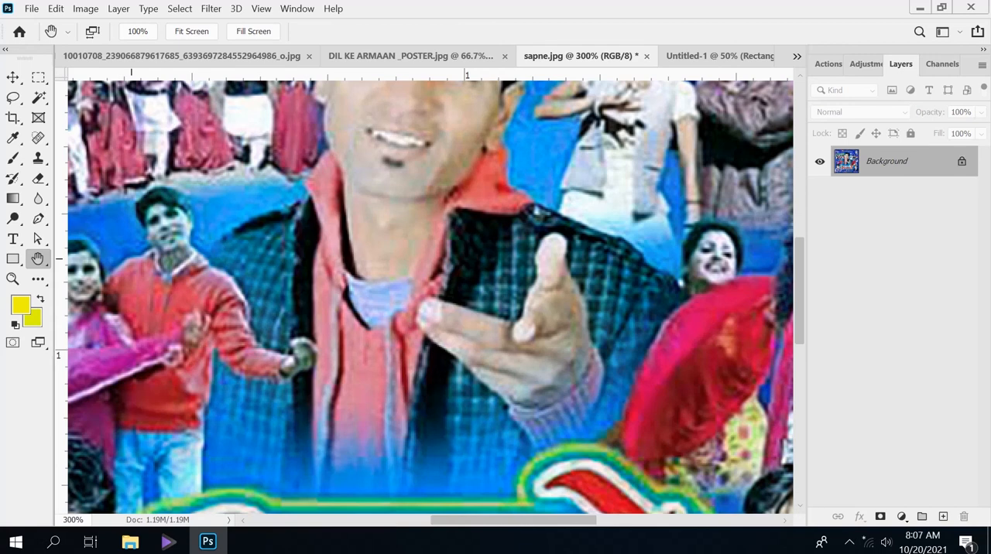
{"action": "scroll", "coordinate": [431, 297], "scroll_direction": "up", "scroll_amount": 8}
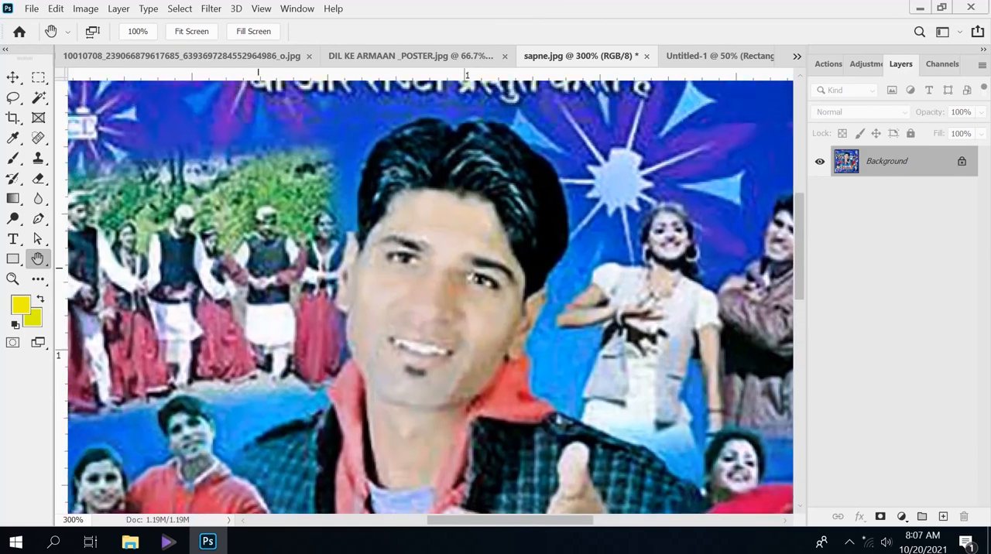
{"action": "scroll", "coordinate": [430, 297], "scroll_direction": "down", "scroll_amount": 8}
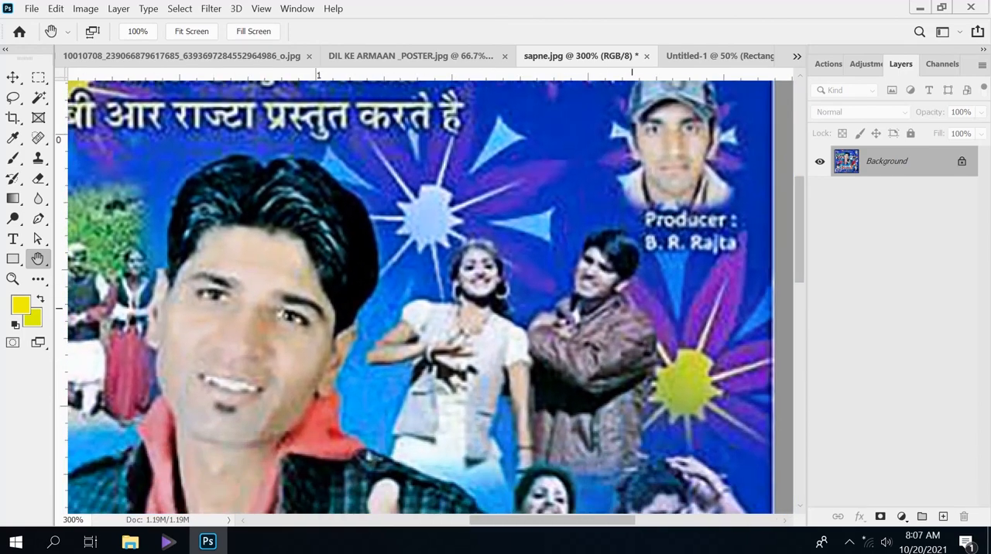
{"action": "scroll", "coordinate": [430, 296], "scroll_direction": "down", "scroll_amount": 9}
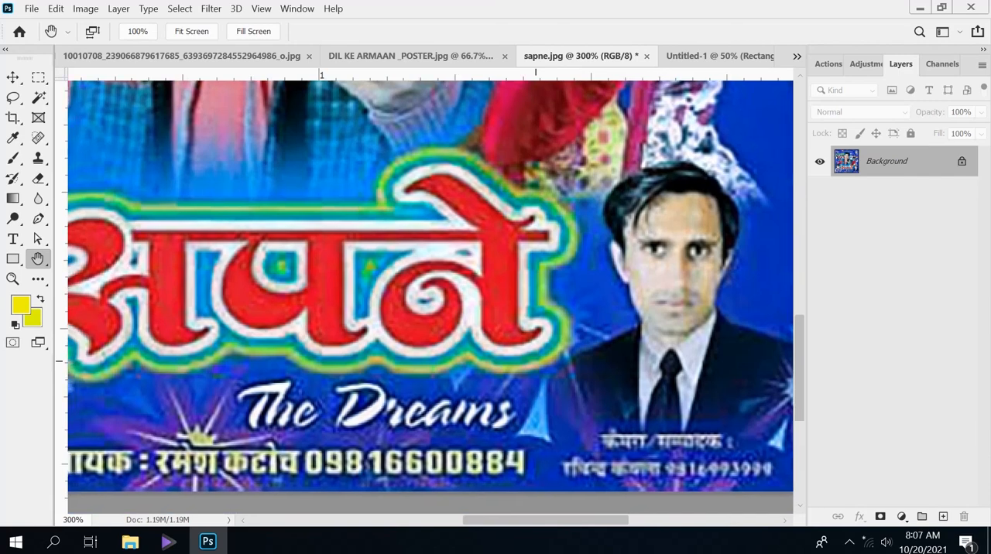
{"action": "left_click_drag", "start_coordinate": [536, 362], "coordinate": [458, 294]}
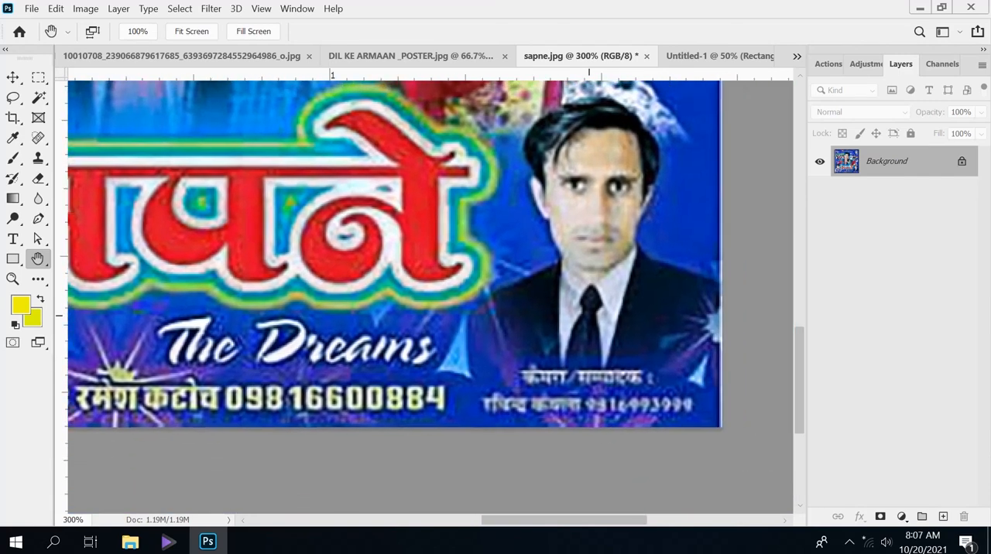
{"action": "left_click_drag", "start_coordinate": [405, 117], "coordinate": [214, 328]}
{"action": "left_click_drag", "start_coordinate": [595, 449], "coordinate": [576, 243]}
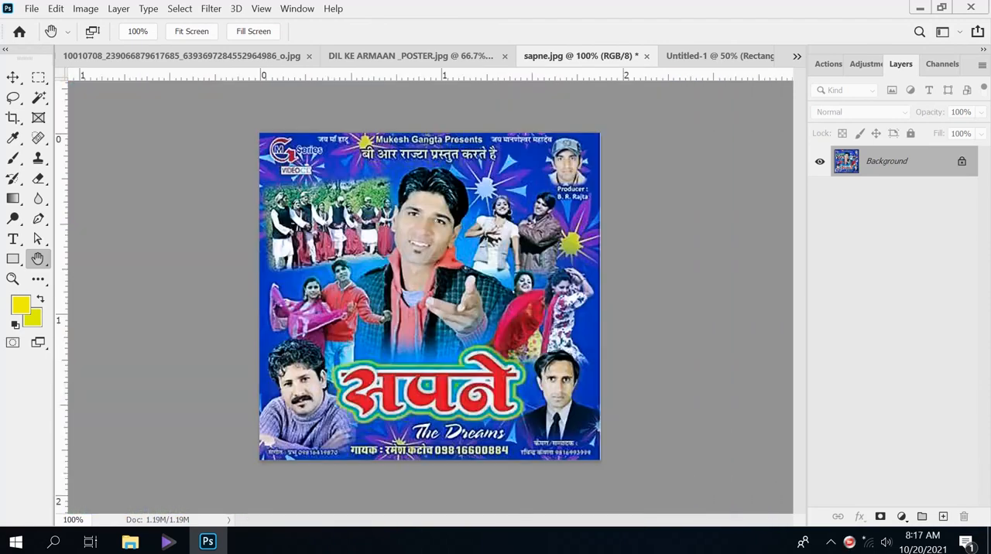
Step: Use the Zoom tool on sapne.jpg to magnify the singer to 300%, reduce to 100%, and magnify to 300% again
{"action": "left_click", "coordinate": [12, 279]}
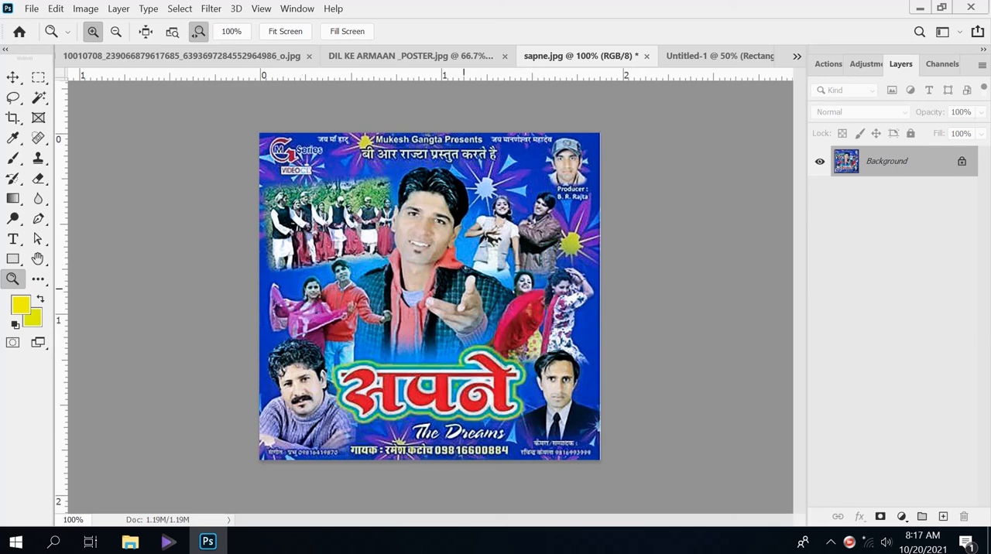
{"action": "left_click", "coordinate": [430, 270]}
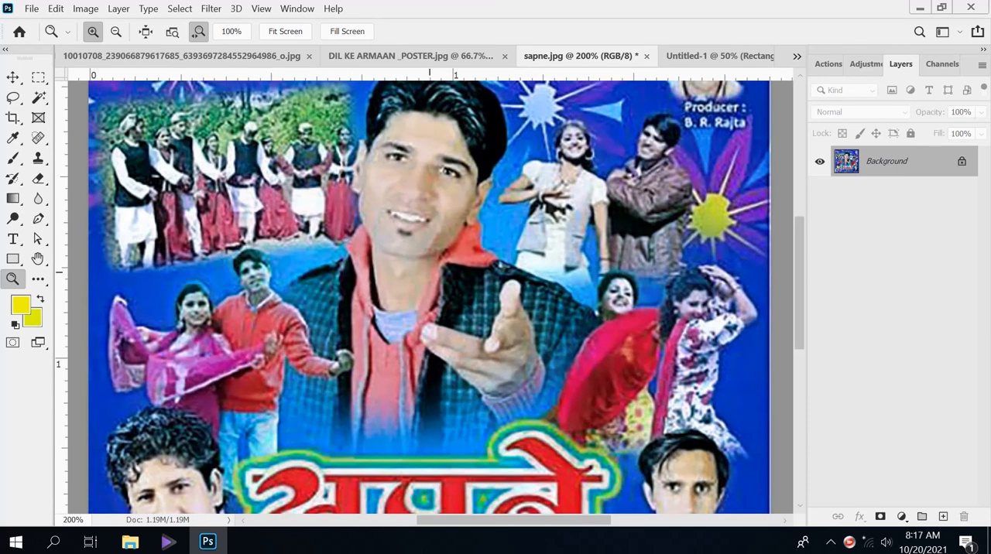
{"action": "left_click", "coordinate": [430, 270]}
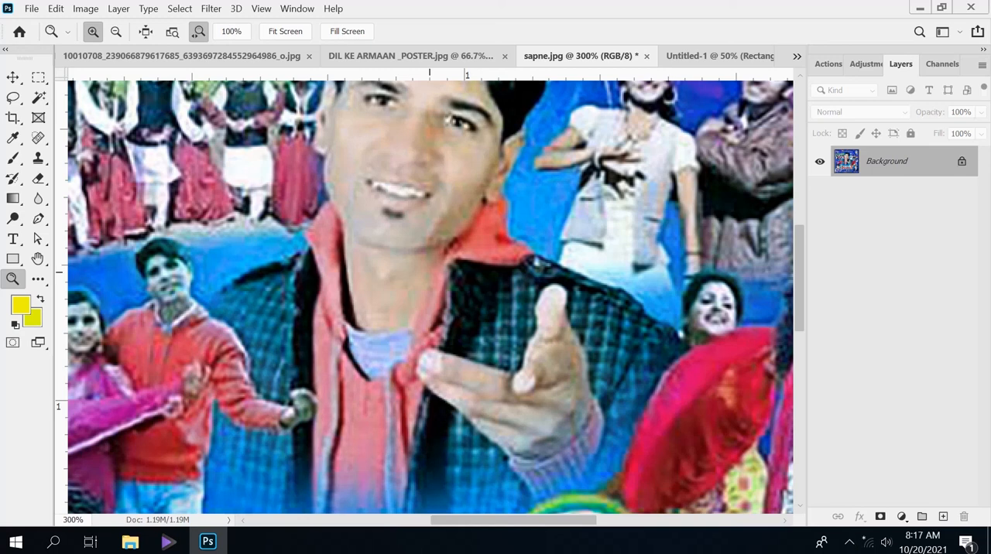
{"action": "key", "text": "alt"}
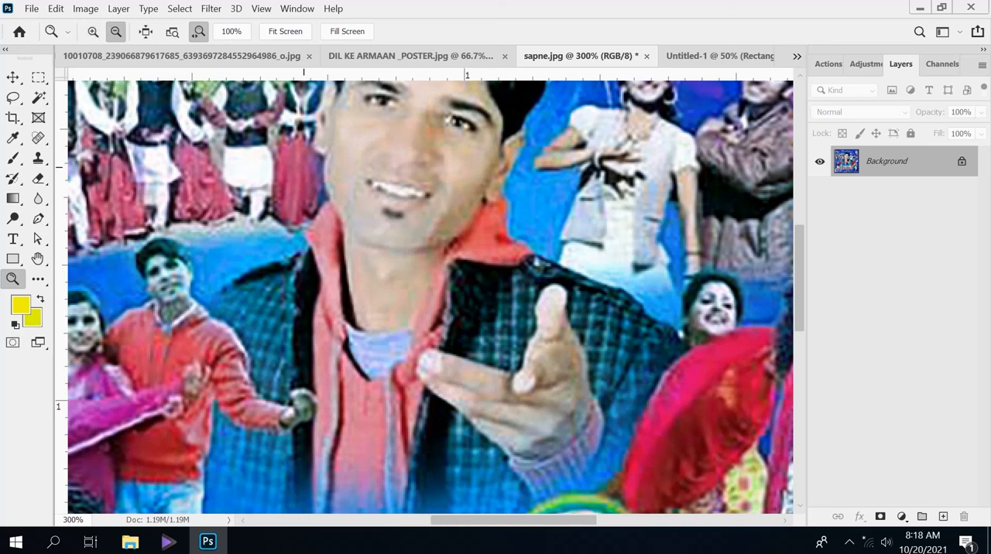
{"action": "left_click", "coordinate": [352, 209], "text": "alt"}
{"action": "left_click", "coordinate": [303, 168], "text": "alt"}
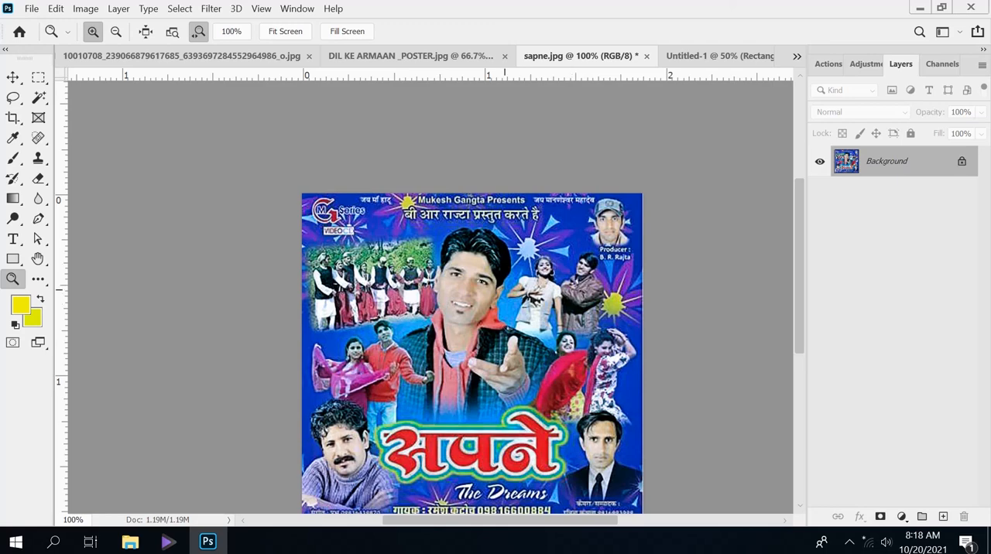
{"action": "left_click", "coordinate": [475, 312]}
{"action": "left_click", "coordinate": [466, 341]}
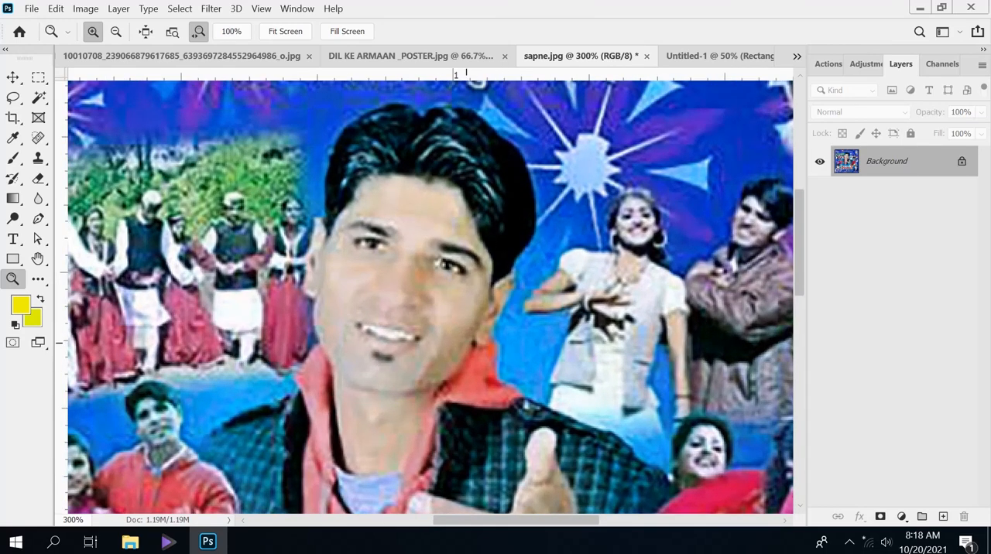